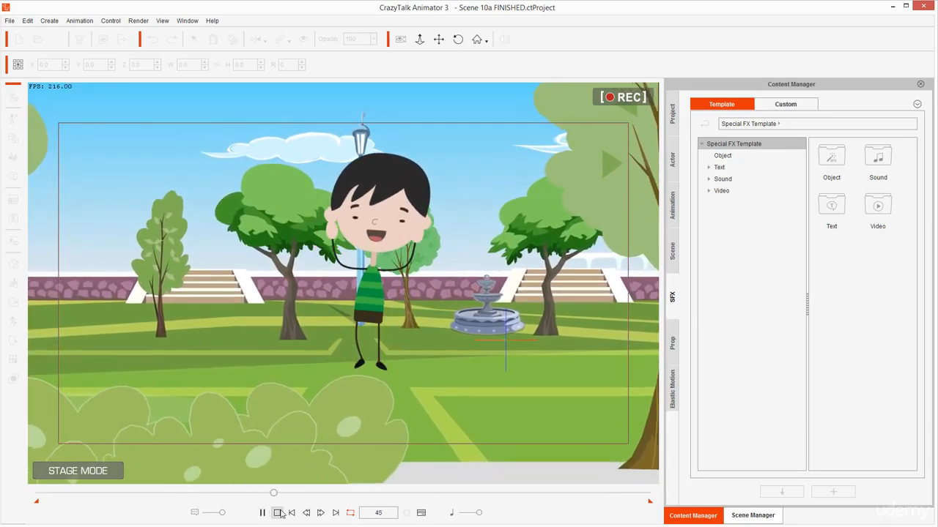
Stop the finished scene's playback, create a new empty project and show the timeline
{"action": "left_click", "coordinate": [277, 513]}
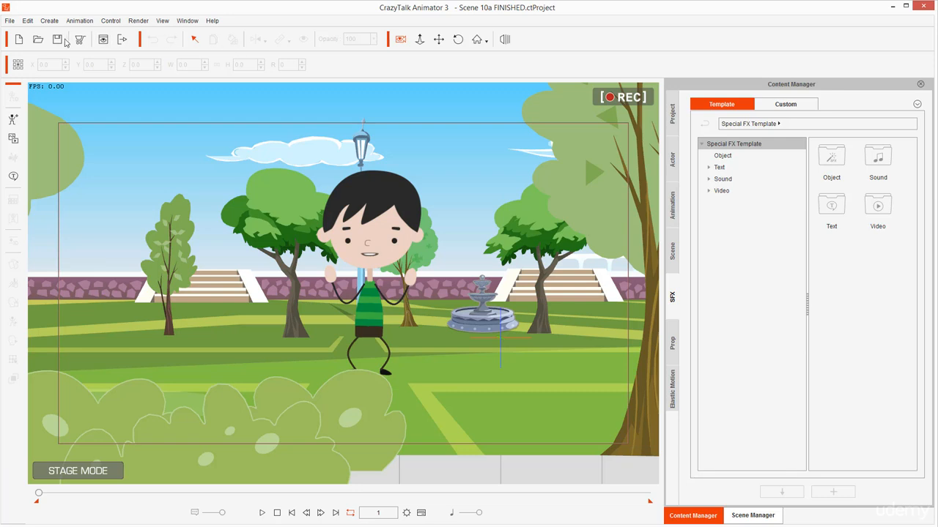
{"action": "left_click", "coordinate": [18, 39]}
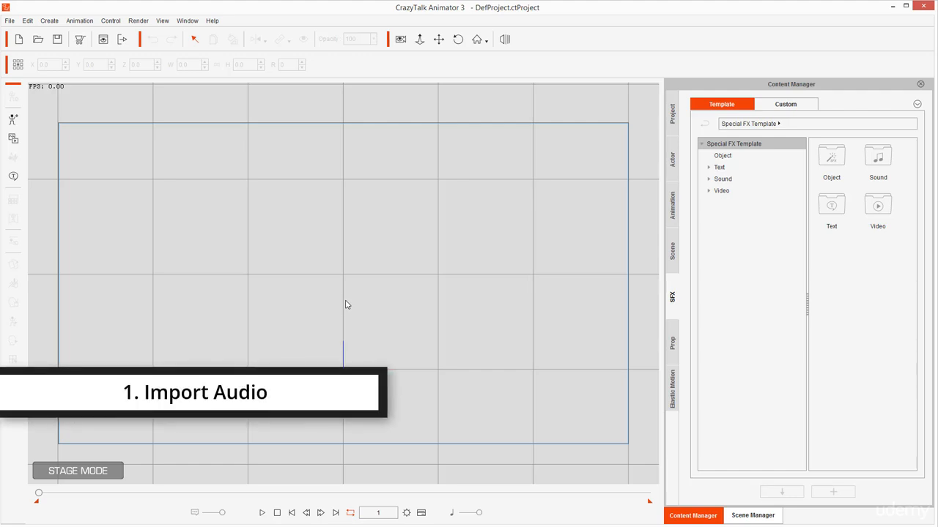
{"action": "left_click", "coordinate": [422, 513]}
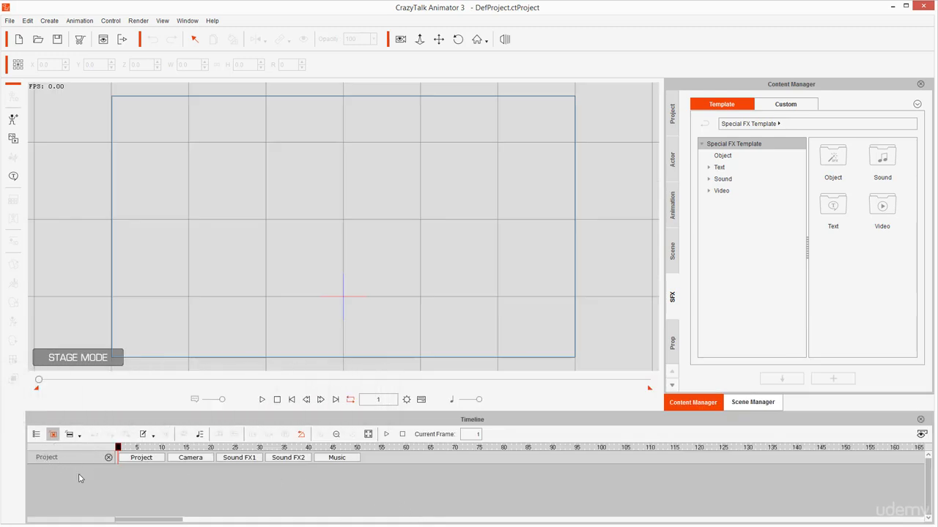
Import the audio file Scene 10a.wav into the project's Sound FX1 track
{"action": "left_click", "coordinate": [236, 462]}
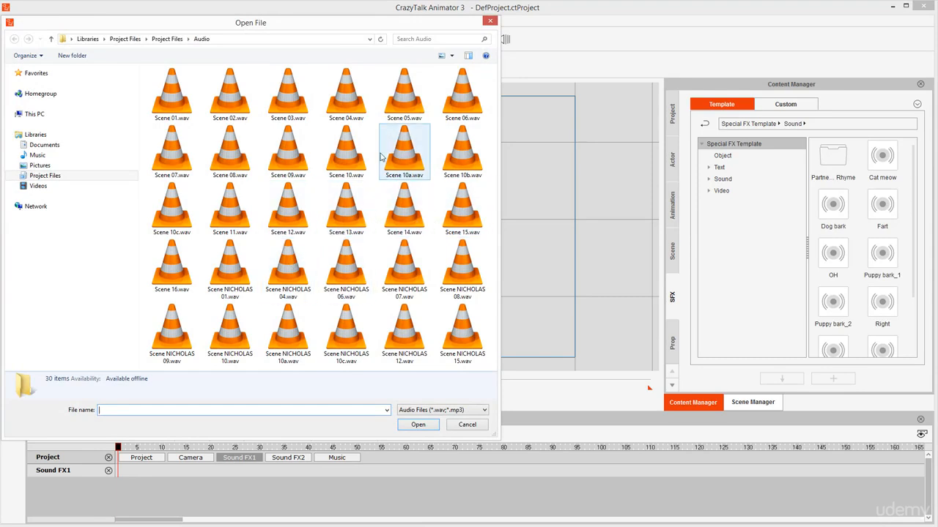
{"action": "left_click", "coordinate": [352, 163]}
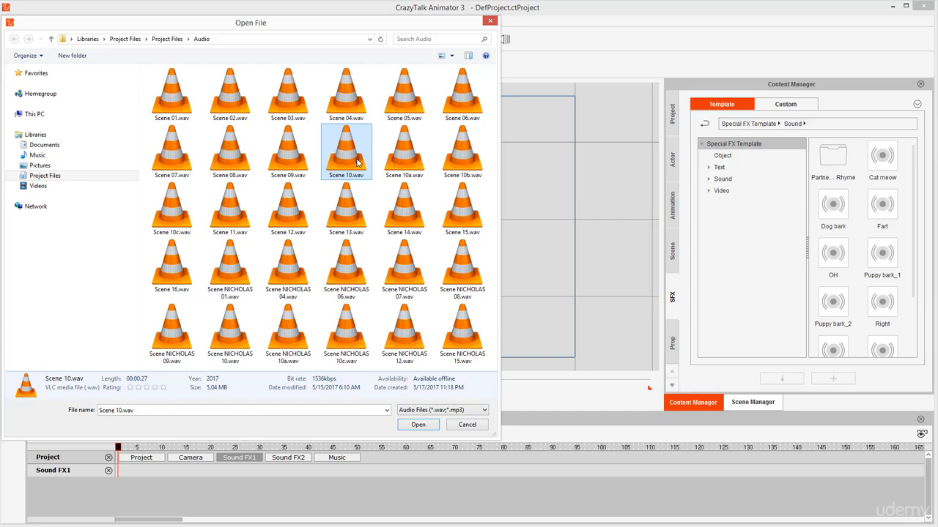
{"action": "left_click", "coordinate": [401, 167]}
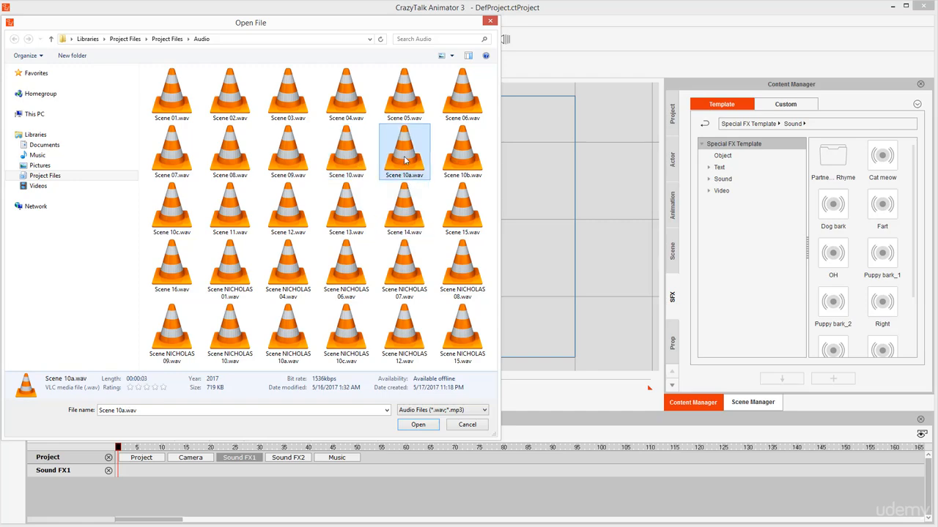
{"action": "double_click", "coordinate": [404, 160]}
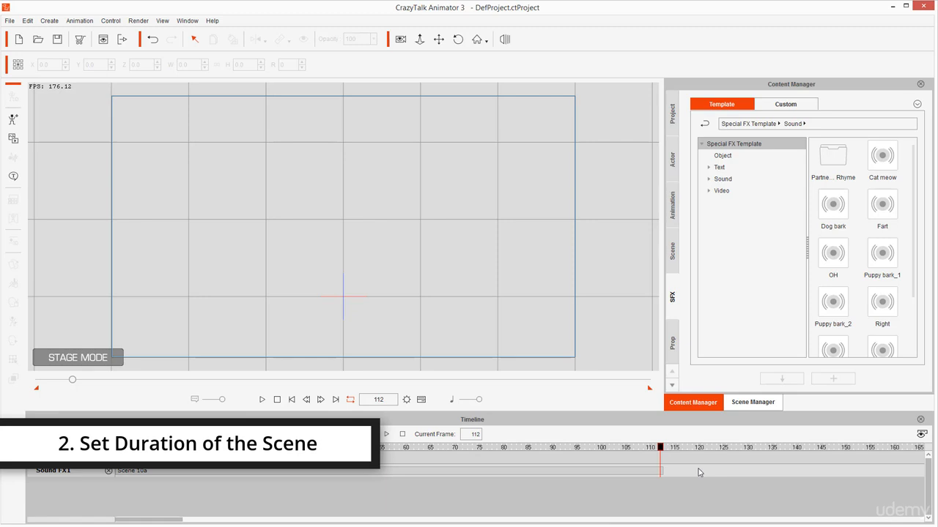
Move the playhead a little past the audio's end and set the project's animation length to 118 frames
{"action": "left_click", "coordinate": [675, 448]}
{"action": "mouse_move", "coordinate": [676, 445]}
{"action": "left_mouse_down"}
{"action": "mouse_move", "coordinate": [666, 445]}
{"action": "mouse_move", "coordinate": [686, 446]}
{"action": "mouse_move", "coordinate": [665, 446]}
{"action": "mouse_move", "coordinate": [689, 449]}
{"action": "left_mouse_up"}
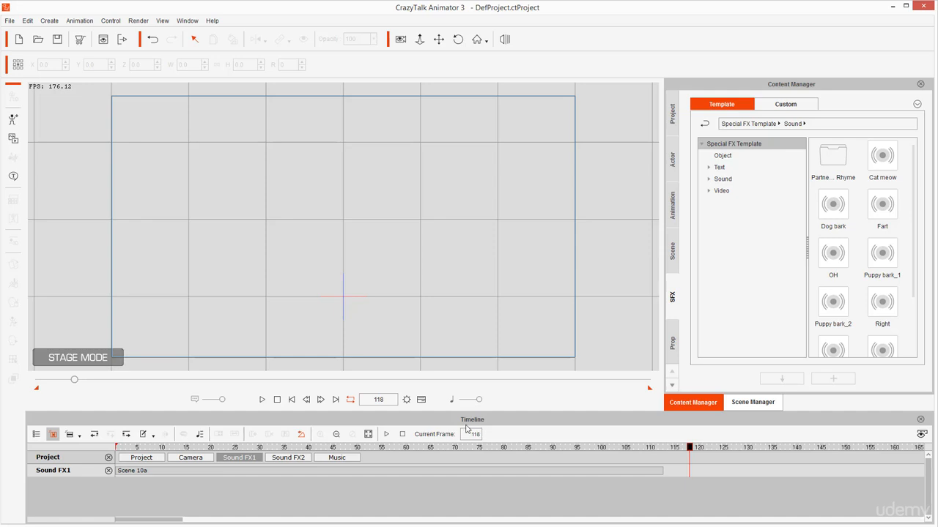
{"action": "left_click", "coordinate": [407, 400]}
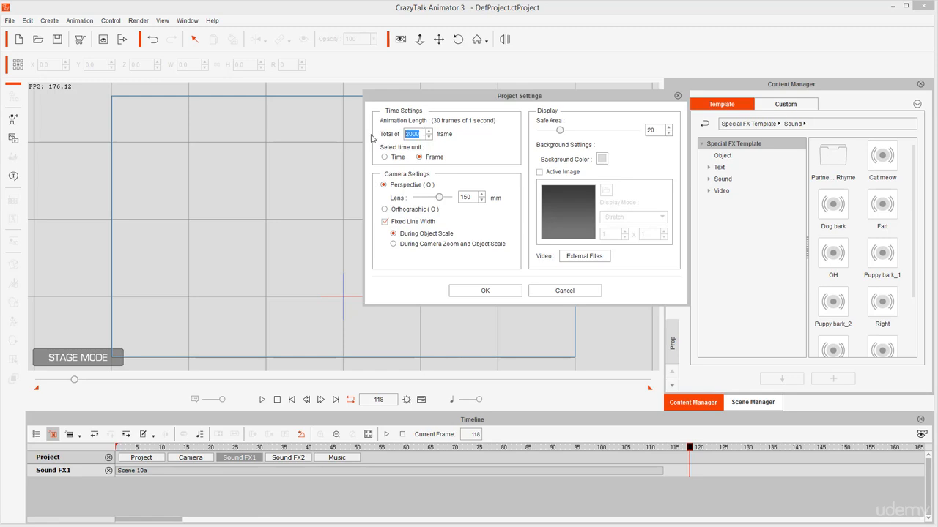
{"action": "type", "text": "118"}
{"action": "left_click", "coordinate": [489, 298]}
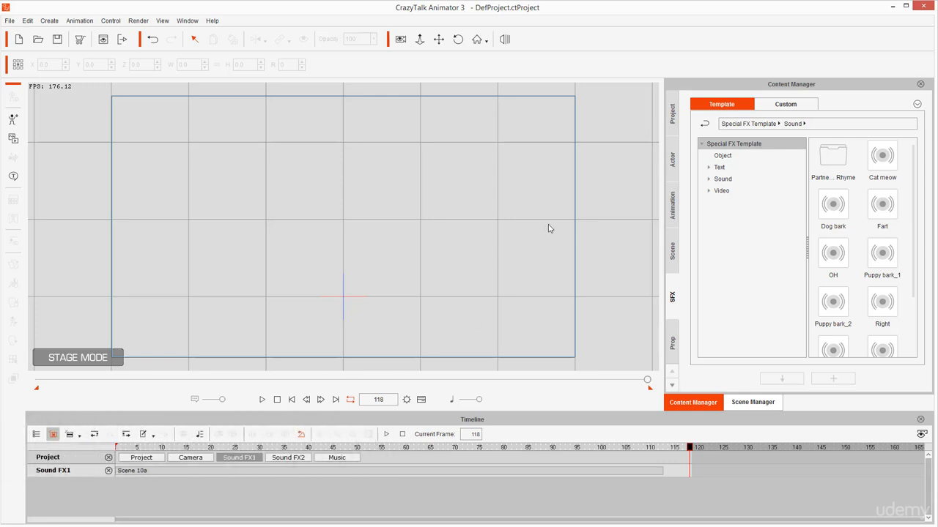
Add the custom Success Park scene and frame it with the lamppost near the middle and a large tree on each side
{"action": "left_click", "coordinate": [673, 251]}
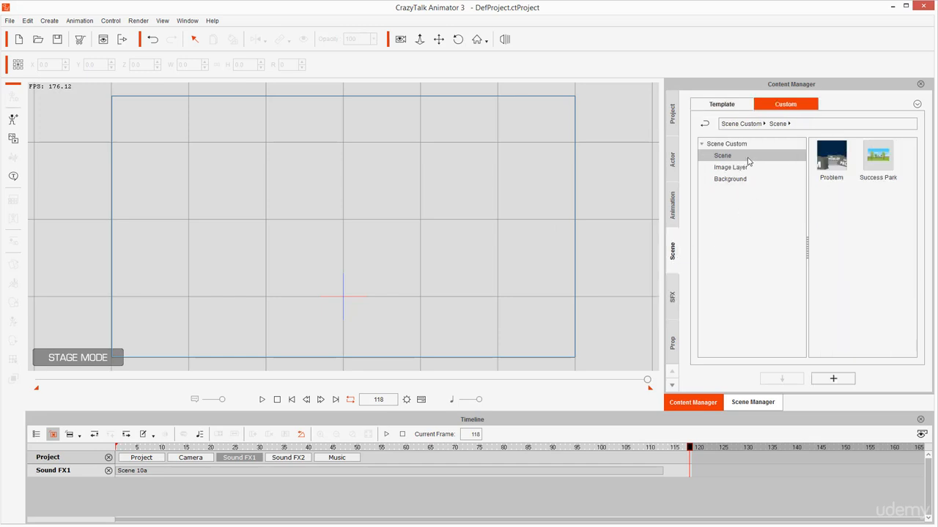
{"action": "left_click", "coordinate": [888, 168]}
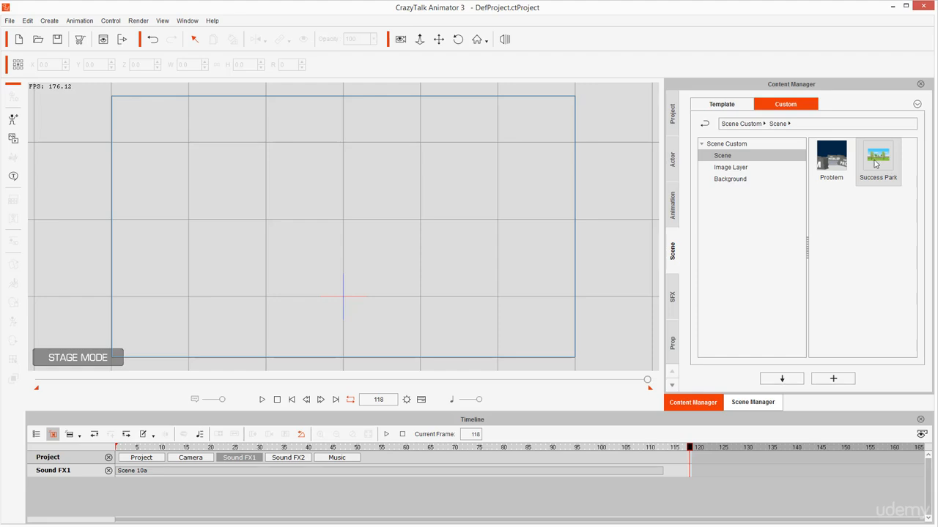
{"action": "double_click", "coordinate": [874, 164]}
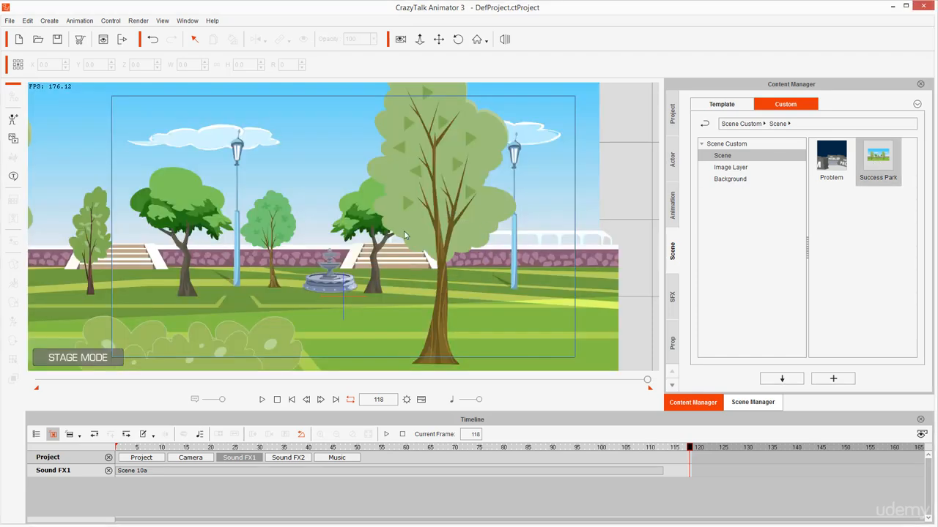
{"action": "left_click_drag", "start_coordinate": [323, 244], "coordinate": [428, 268]}
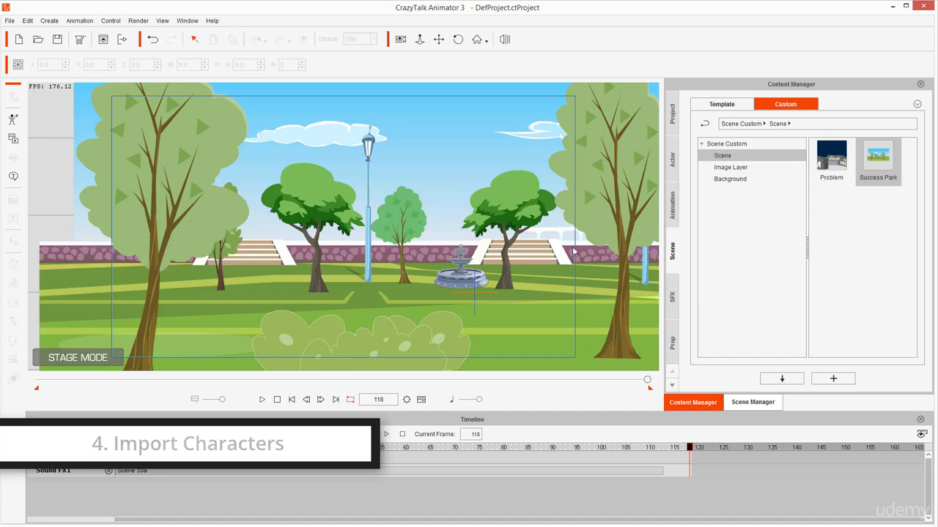
Add the custom Little Brat character and place it in front of the lamppost at about X -134.7, Y -55.0
{"action": "left_click", "coordinate": [673, 160]}
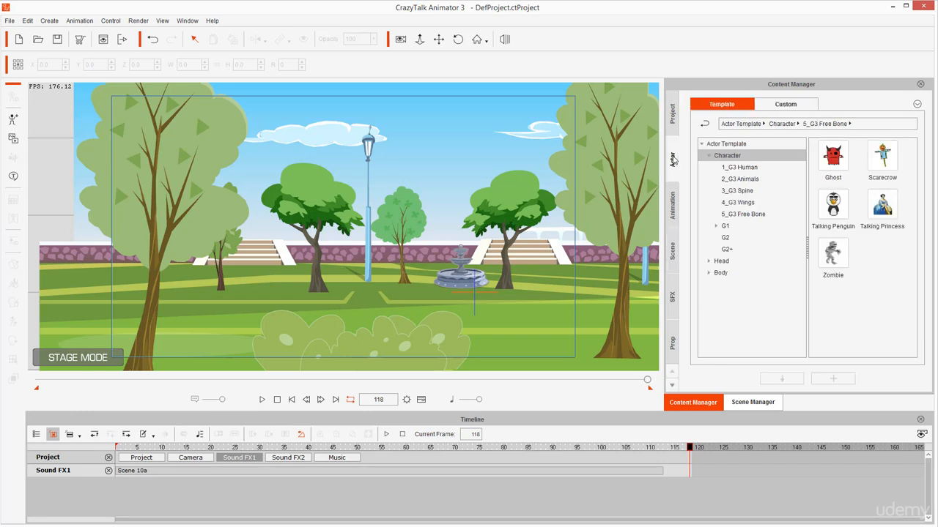
{"action": "left_click", "coordinate": [786, 105]}
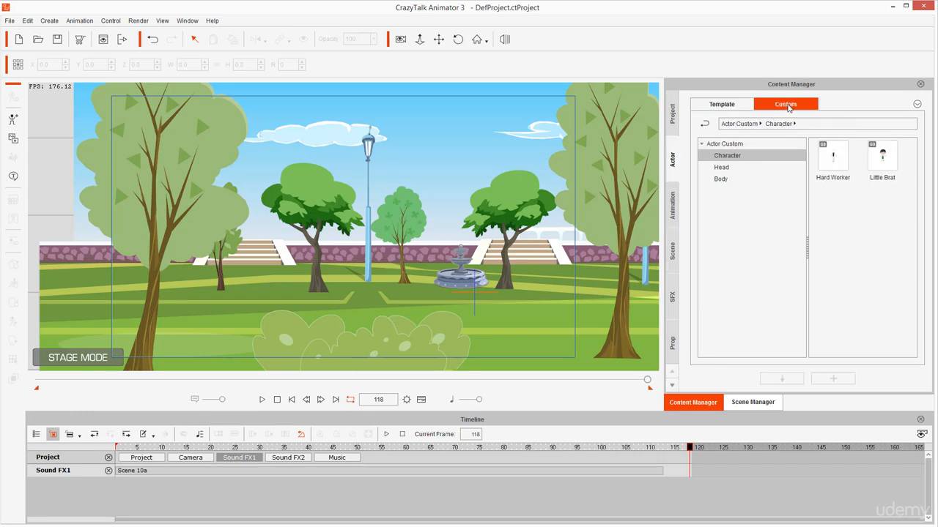
{"action": "double_click", "coordinate": [882, 165]}
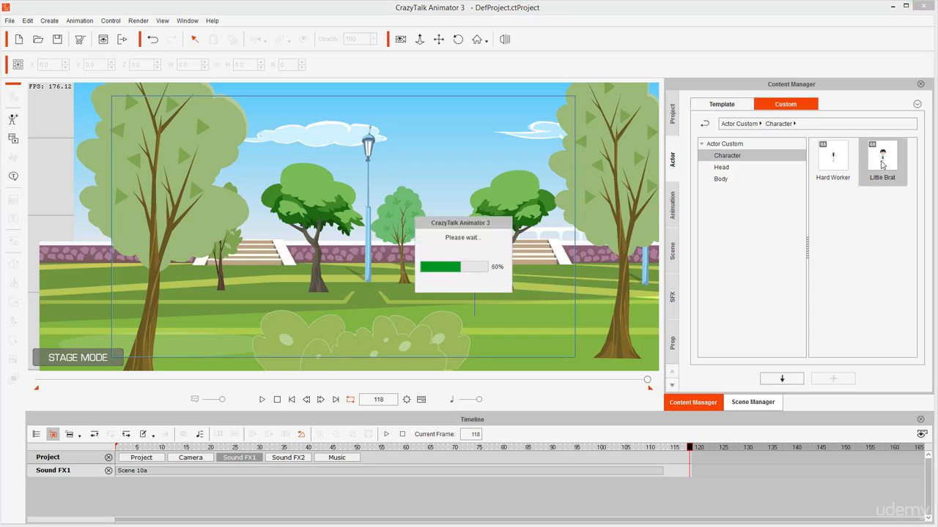
{"action": "left_click_drag", "start_coordinate": [472, 185], "coordinate": [372, 211]}
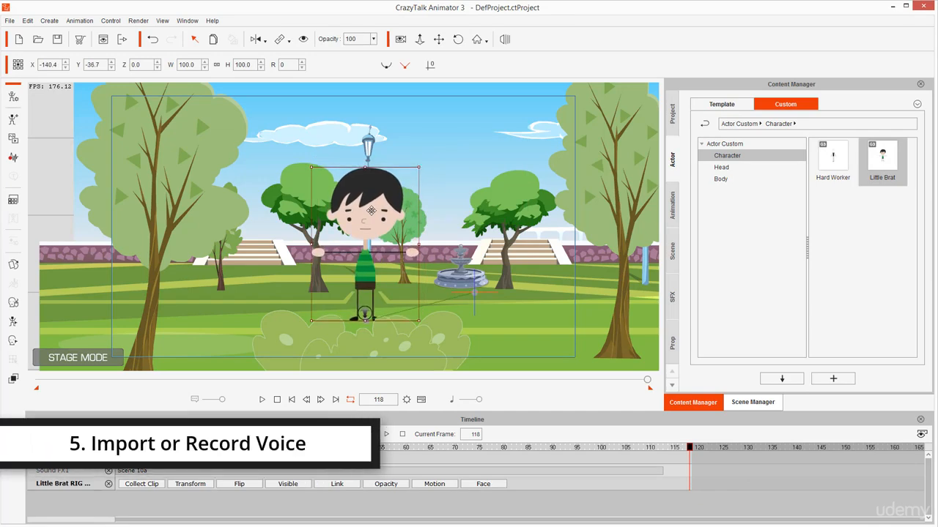
{"action": "left_click_drag", "start_coordinate": [371, 211], "coordinate": [376, 225]}
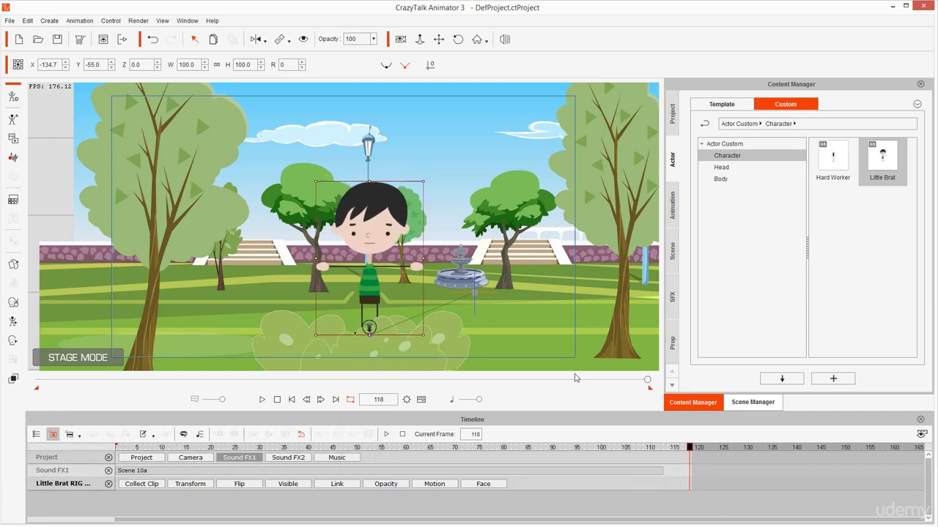
{"action": "key", "text": "ctrl+shift+d"}
{"action": "mouse_move", "coordinate": [484, 274]}
{"action": "left_mouse_down"}
{"action": "mouse_move", "coordinate": [405, 286]}
{"action": "mouse_move", "coordinate": [340, 338]}
{"action": "mouse_move", "coordinate": [430, 360]}
{"action": "mouse_move", "coordinate": [472, 272]}
{"action": "left_mouse_up"}
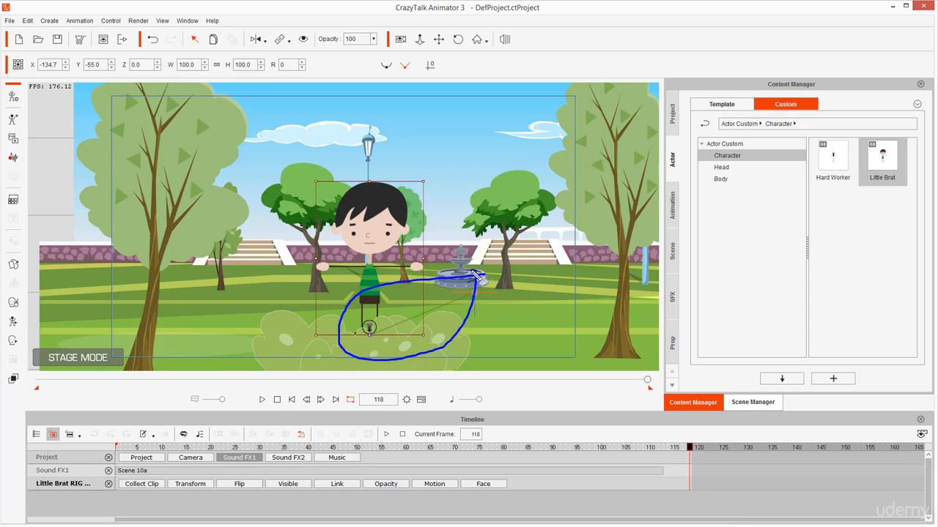
{"action": "mouse_move", "coordinate": [689, 447]}
{"action": "left_mouse_down"}
{"action": "mouse_move", "coordinate": [572, 406]}
{"action": "mouse_move", "coordinate": [324, 387]}
{"action": "mouse_move", "coordinate": [173, 417]}
{"action": "mouse_move", "coordinate": [141, 449]}
{"action": "left_mouse_up"}
{"action": "key", "text": "Escape"}
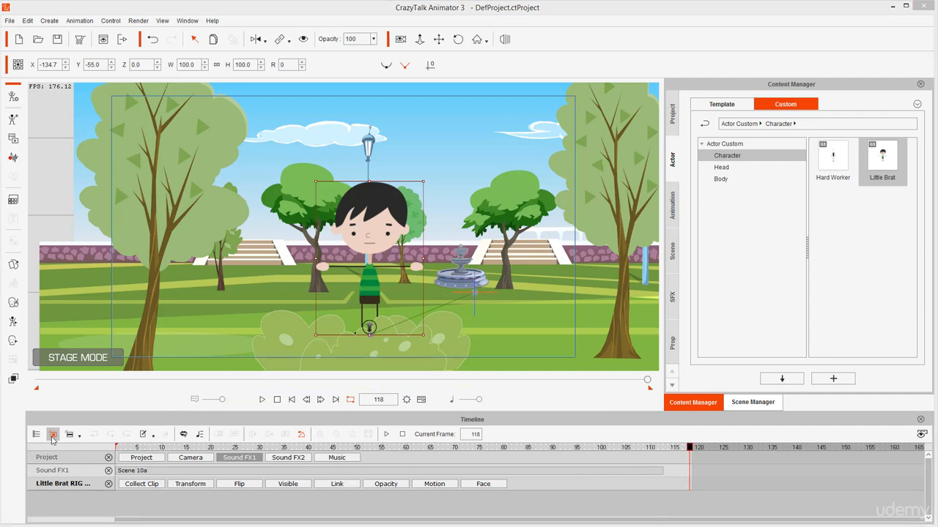
Show Little Brat's Transform track, move its frame 118 key to frame 1 and preview the animation
{"action": "left_click", "coordinate": [192, 486]}
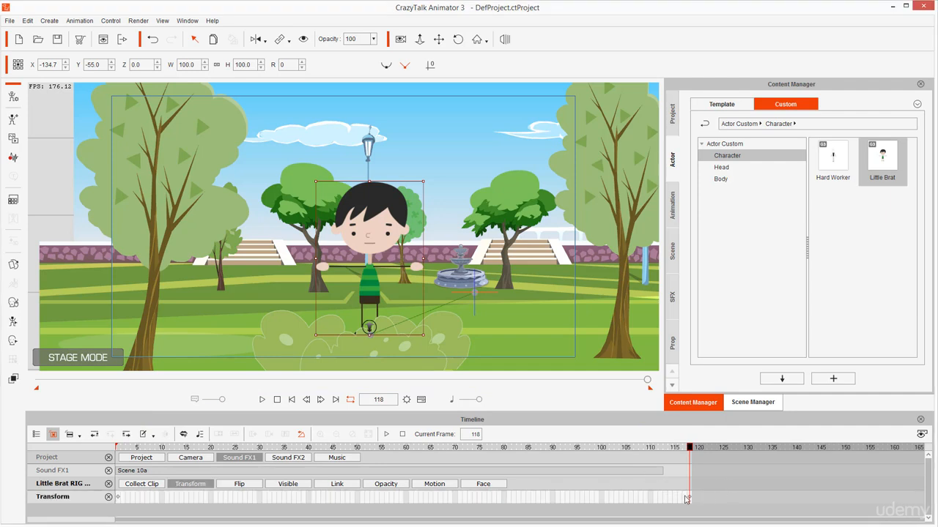
{"action": "left_click_drag", "start_coordinate": [690, 498], "coordinate": [313, 498]}
{"action": "left_click", "coordinate": [118, 497]}
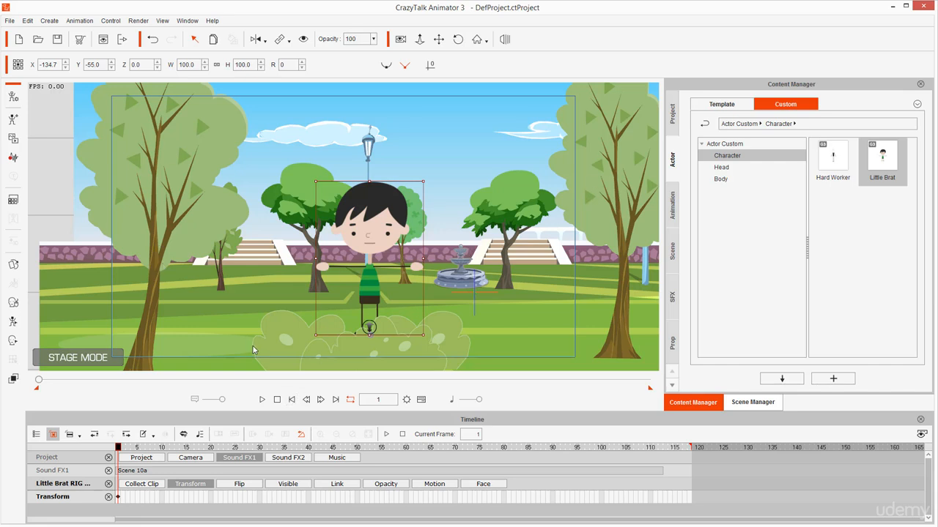
{"action": "left_click", "coordinate": [262, 400]}
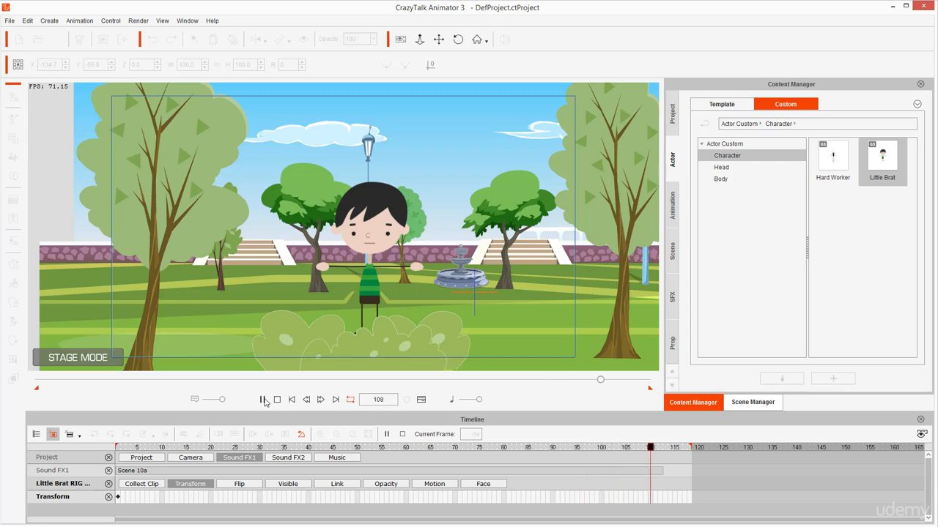
{"action": "left_click", "coordinate": [277, 400]}
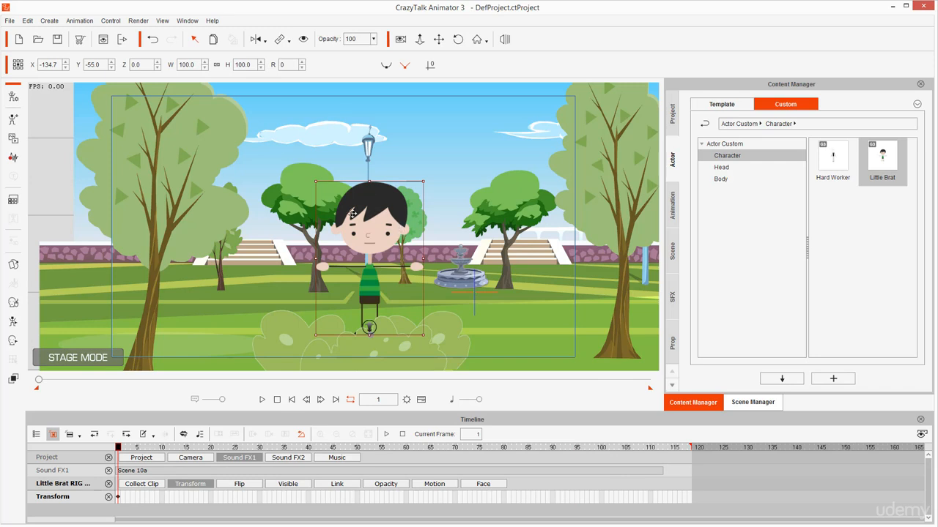
Create a voice script for Little Brat from the wave file Scene NICHOLAS 10a.wav at frame 1 and preview it
{"action": "left_click", "coordinate": [13, 159]}
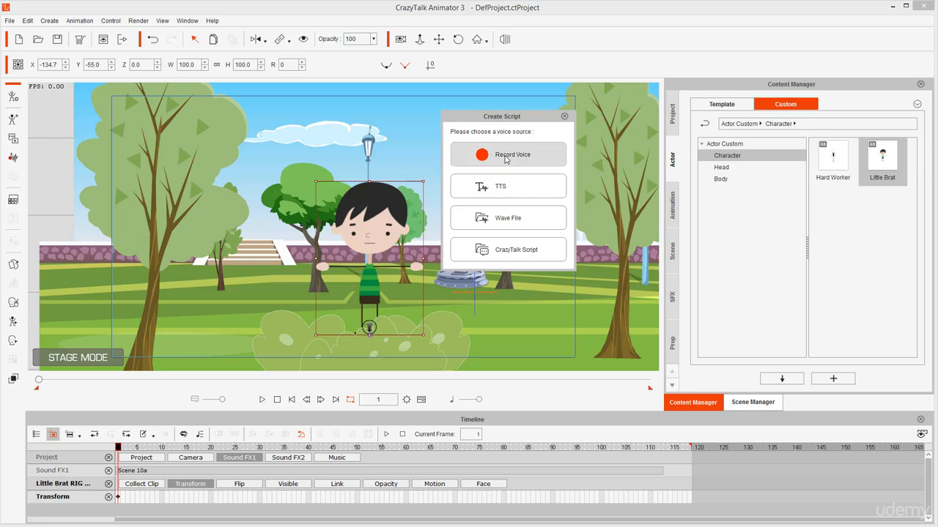
{"action": "left_click", "coordinate": [508, 218]}
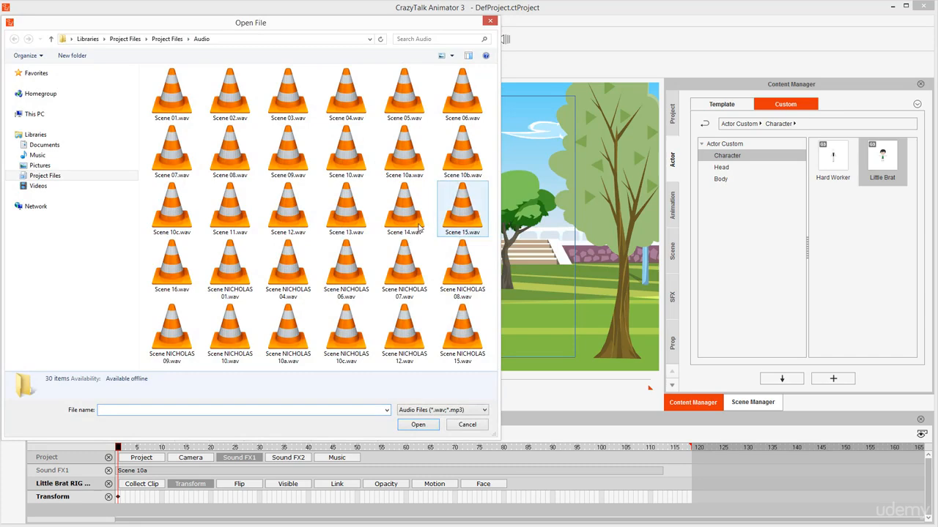
{"action": "left_click", "coordinate": [288, 333]}
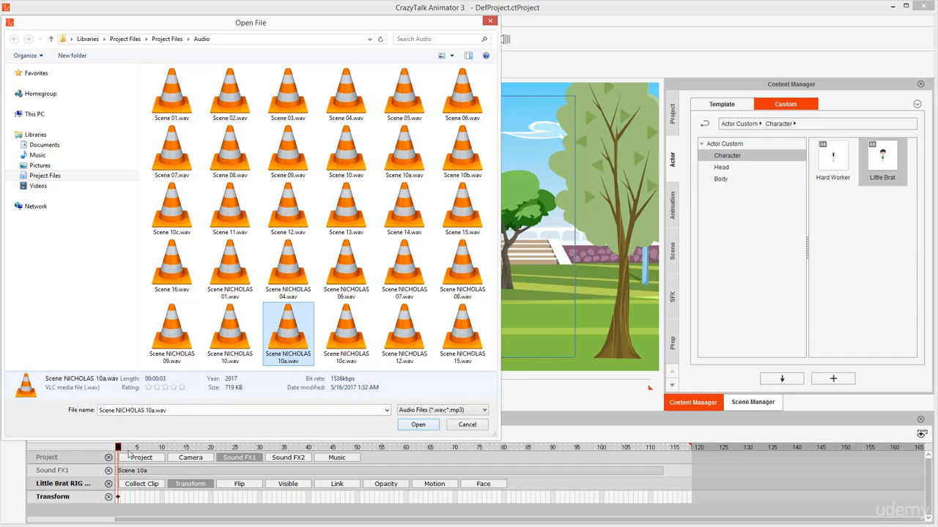
{"action": "mouse_move", "coordinate": [123, 439]}
{"action": "left_mouse_down"}
{"action": "mouse_move", "coordinate": [103, 477]}
{"action": "mouse_move", "coordinate": [120, 438]}
{"action": "mouse_move", "coordinate": [112, 441]}
{"action": "left_mouse_up"}
{"action": "key", "text": "Escape"}
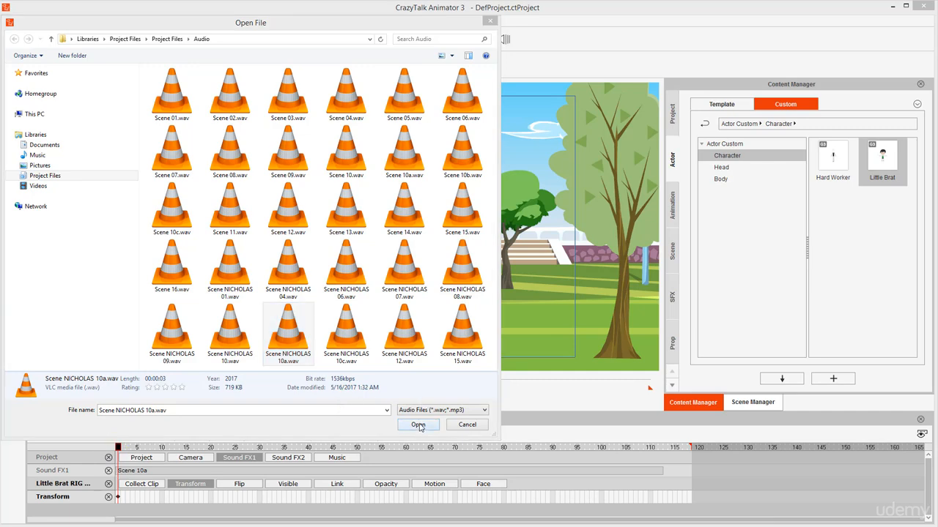
{"action": "left_click", "coordinate": [418, 426]}
{"action": "key", "text": "space"}
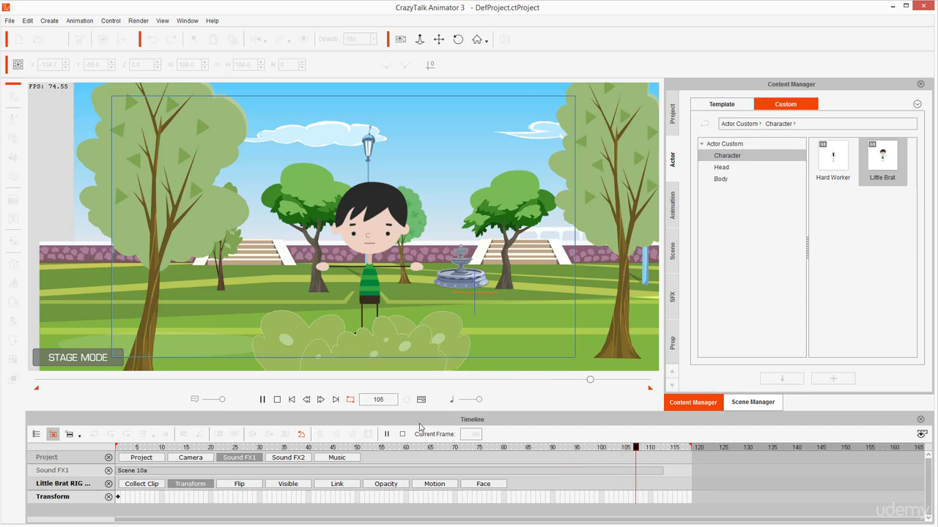
{"action": "key", "text": "space"}
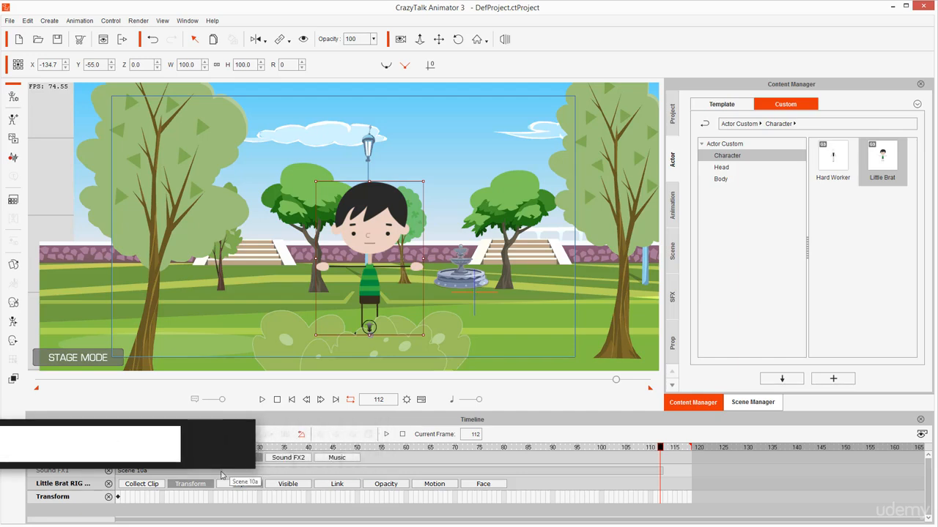
Show Little Brat's Face tracks, expand the Voice Clip into its Voice and Lips tracks and enlarge the timeline area
{"action": "left_click", "coordinate": [182, 480]}
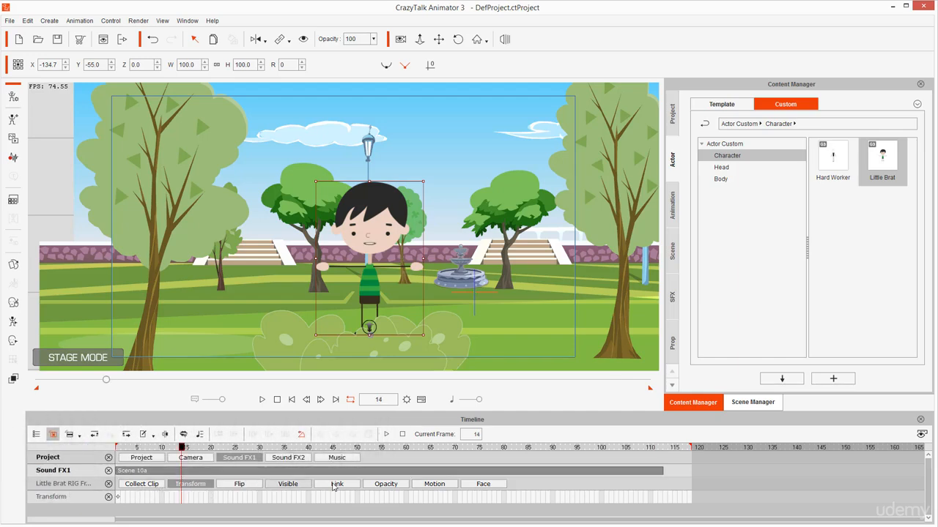
{"action": "left_click", "coordinate": [483, 484]}
{"action": "left_click", "coordinate": [182, 482]}
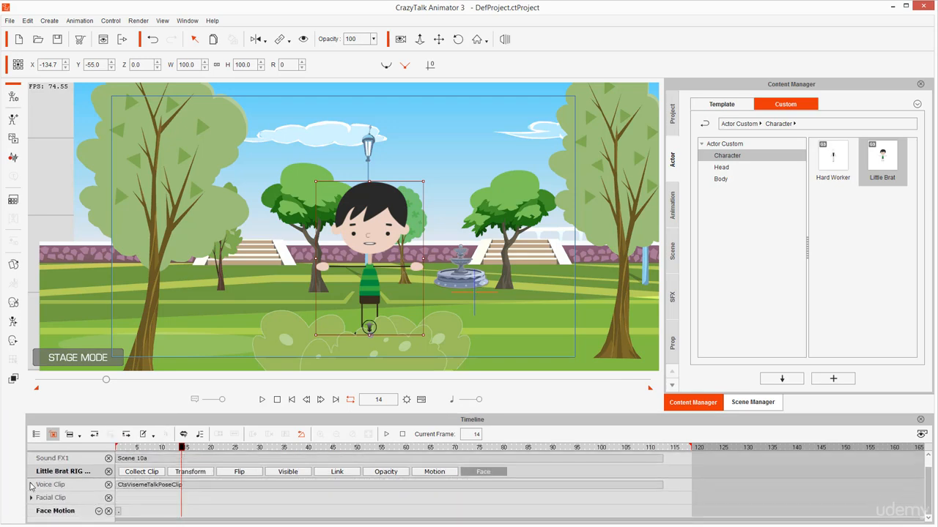
{"action": "left_click", "coordinate": [32, 485]}
{"action": "scroll", "coordinate": [242, 490], "scroll_direction": "down", "scroll_amount": 1}
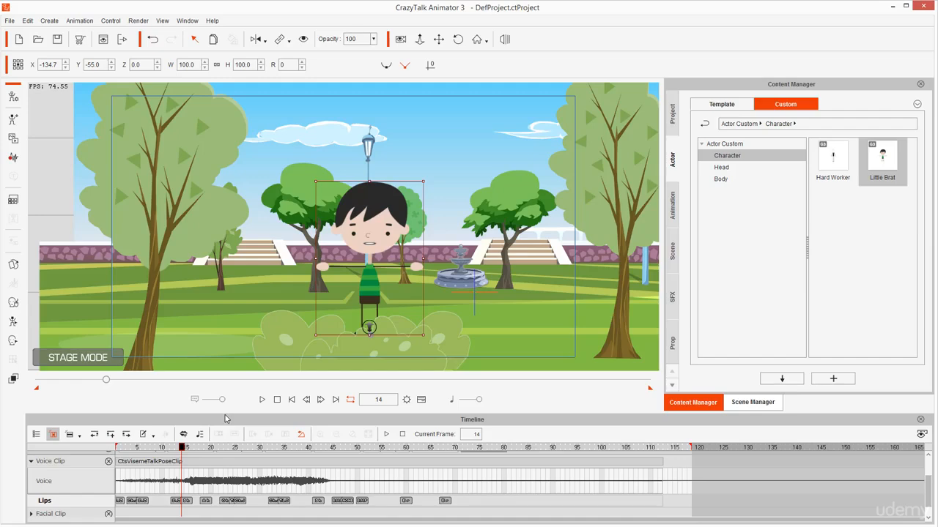
{"action": "left_click_drag", "start_coordinate": [225, 414], "coordinate": [236, 346]}
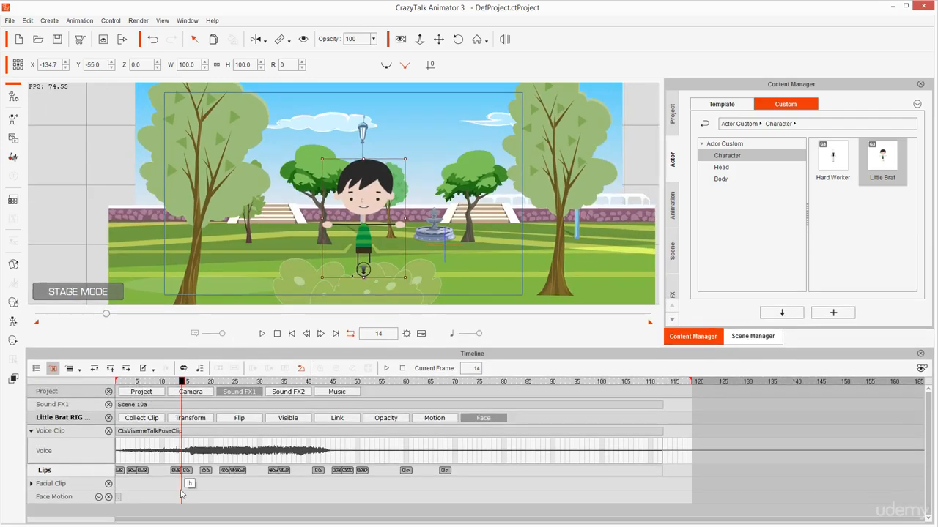
Open the Lips Editor and thin out the crowded lip keys between frames 5 and 40, choosing the S_Z mouth shape
{"action": "double_click", "coordinate": [189, 470]}
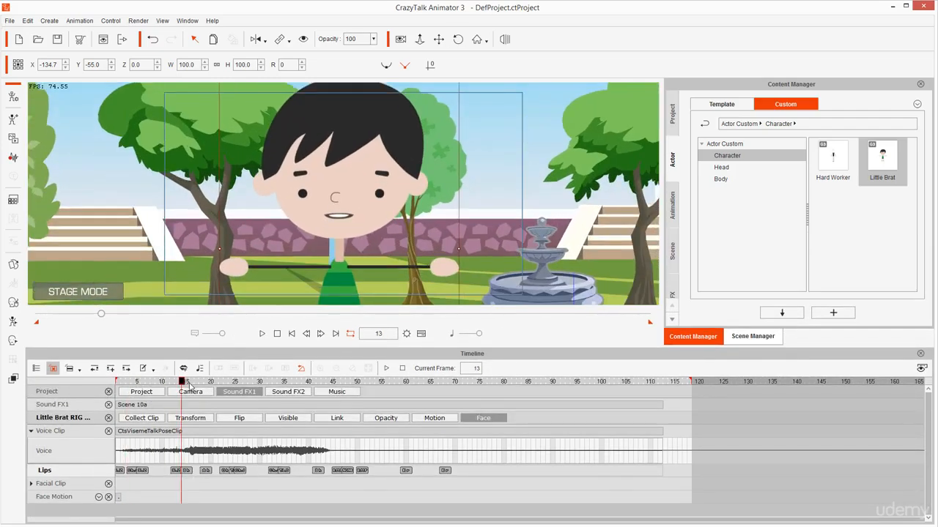
{"action": "double_click", "coordinate": [225, 470]}
{"action": "left_click", "coordinate": [241, 382]}
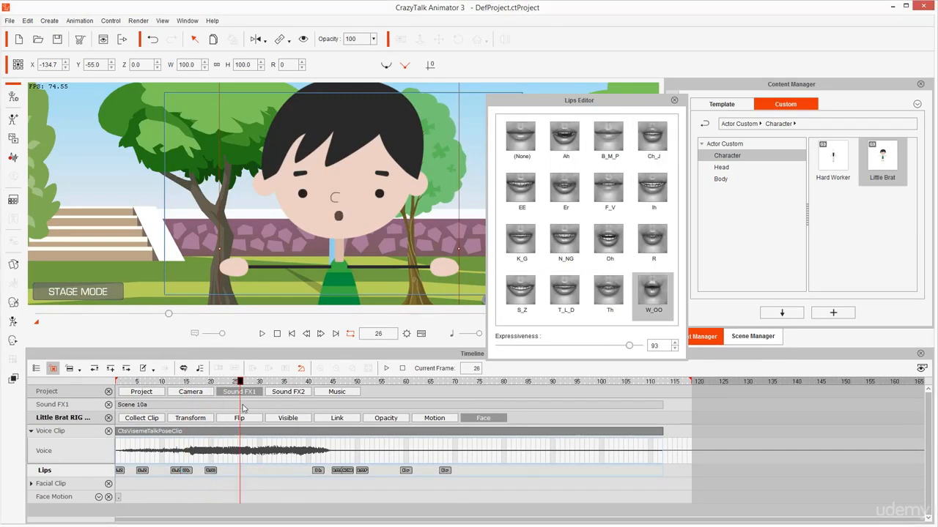
{"action": "double_click", "coordinate": [304, 470]}
{"action": "left_click", "coordinate": [521, 293]}
Delete the surplus lip keys near frames 59 and 67 on the Lips track
{"action": "double_click", "coordinate": [338, 470]}
{"action": "left_click", "coordinate": [406, 470]}
{"action": "key", "text": "Delete"}
{"action": "double_click", "coordinate": [445, 470]}
{"action": "key", "text": "Delete"}
Set the lip key near frame 47 to S_Z with an Expressiveness of 75 and preview the lip sync
{"action": "double_click", "coordinate": [339, 470]}
{"action": "left_click", "coordinate": [521, 293]}
{"action": "left_click_drag", "start_coordinate": [555, 345], "coordinate": [604, 346]}
{"action": "key", "text": "space"}
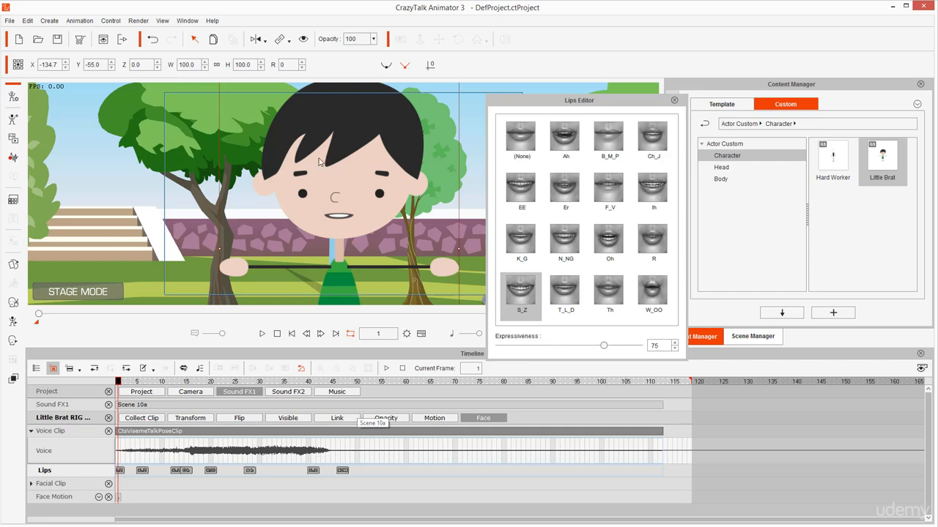
{"action": "key", "text": "space"}
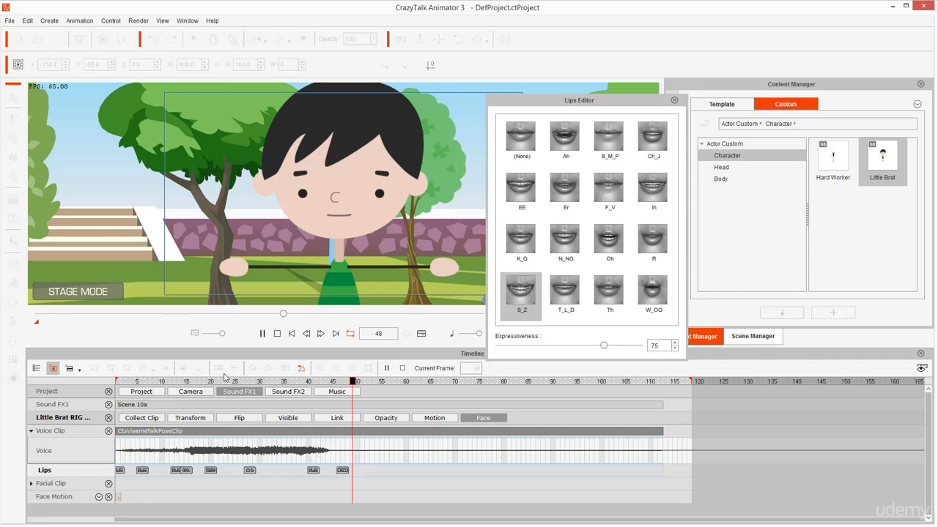
{"action": "key", "text": "space"}
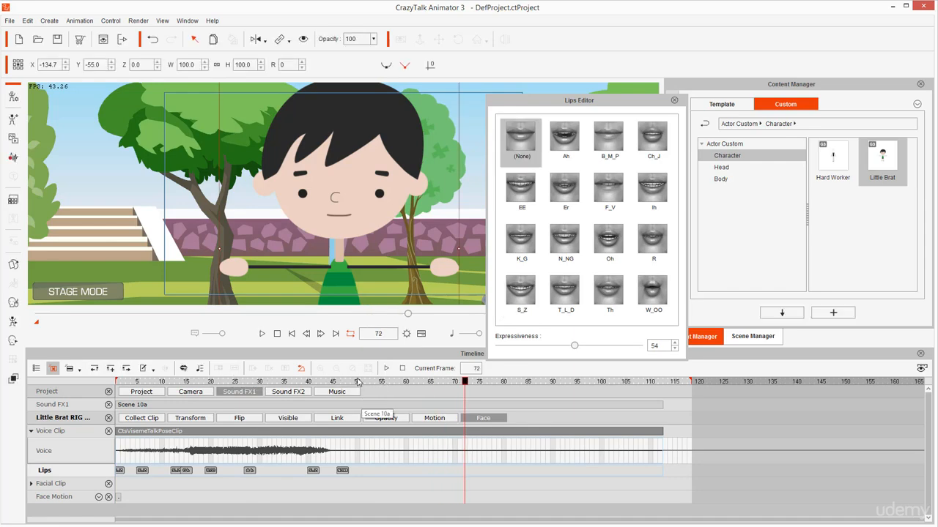
Check the mouth at frame 47, close the Lips Editor and play the adjusted lip sync again
{"action": "left_click_drag", "start_coordinate": [354, 384], "coordinate": [345, 383]}
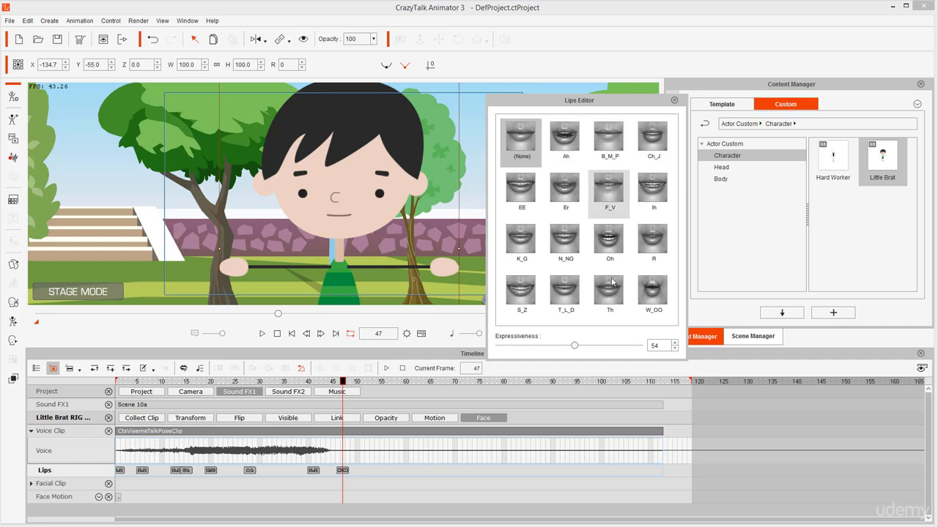
{"action": "left_click", "coordinate": [674, 101]}
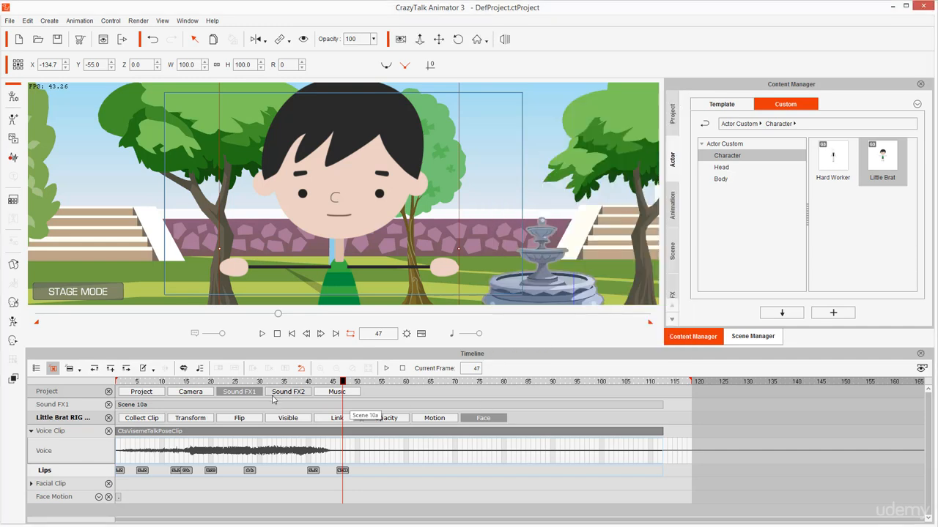
{"action": "left_click", "coordinate": [225, 382]}
{"action": "key", "text": "space"}
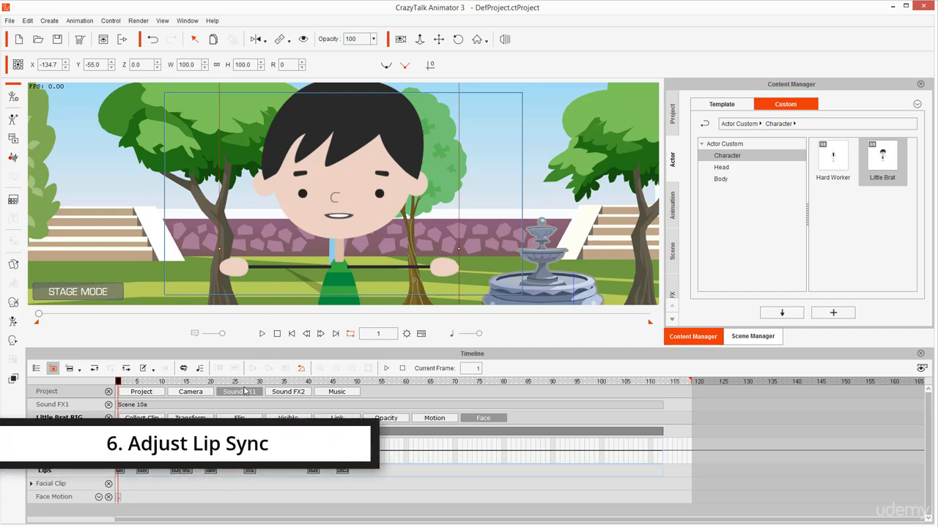
{"action": "key", "text": "space"}
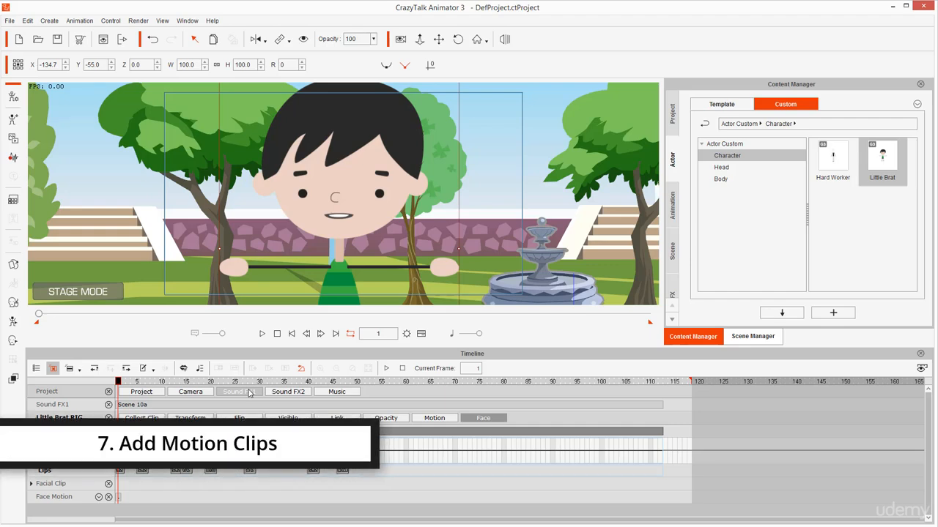
Select Little Brat and apply the custom Little Brat celebrating motion clip at frame 1
{"action": "left_click", "coordinate": [249, 394]}
{"action": "scroll", "coordinate": [371, 172], "scroll_direction": "down", "scroll_amount": 3}
{"action": "mouse_move", "coordinate": [389, 201]}
{"action": "left_mouse_down"}
{"action": "mouse_move", "coordinate": [392, 231]}
{"action": "mouse_move", "coordinate": [392, 206]}
{"action": "left_mouse_up"}
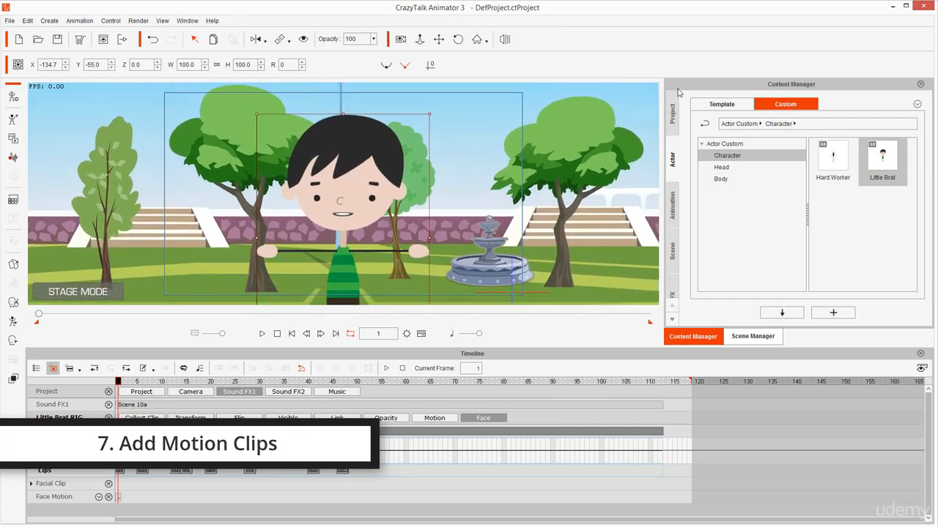
{"action": "mouse_move", "coordinate": [624, 83]}
{"action": "left_mouse_down"}
{"action": "mouse_move", "coordinate": [596, 124]}
{"action": "mouse_move", "coordinate": [649, 119]}
{"action": "mouse_move", "coordinate": [647, 91]}
{"action": "mouse_move", "coordinate": [631, 102]}
{"action": "mouse_move", "coordinate": [636, 71]}
{"action": "mouse_move", "coordinate": [614, 92]}
{"action": "left_mouse_up"}
{"action": "key", "text": "Escape"}
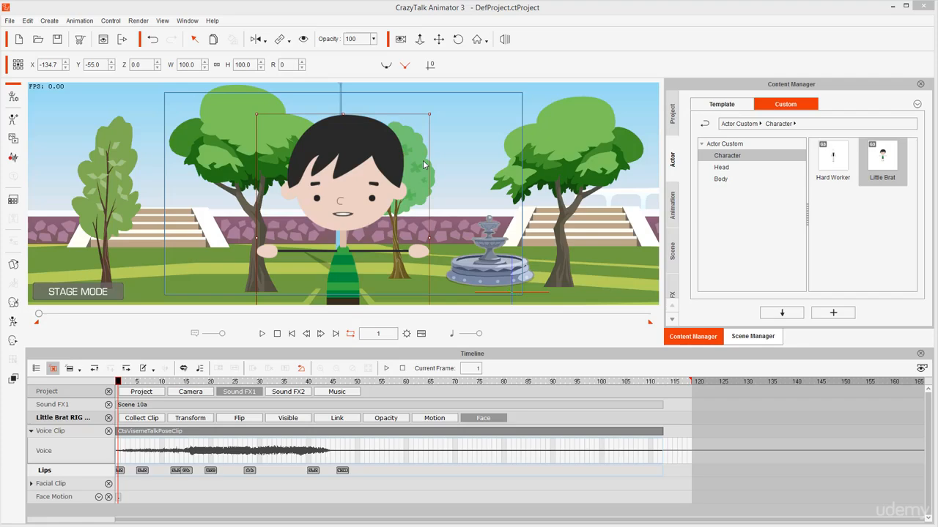
{"action": "left_click", "coordinate": [327, 179]}
{"action": "scroll", "coordinate": [359, 245], "scroll_direction": "down", "scroll_amount": 3}
{"action": "left_click_drag", "start_coordinate": [370, 297], "coordinate": [349, 253]}
{"action": "scroll", "coordinate": [350, 253], "scroll_direction": "down", "scroll_amount": 1}
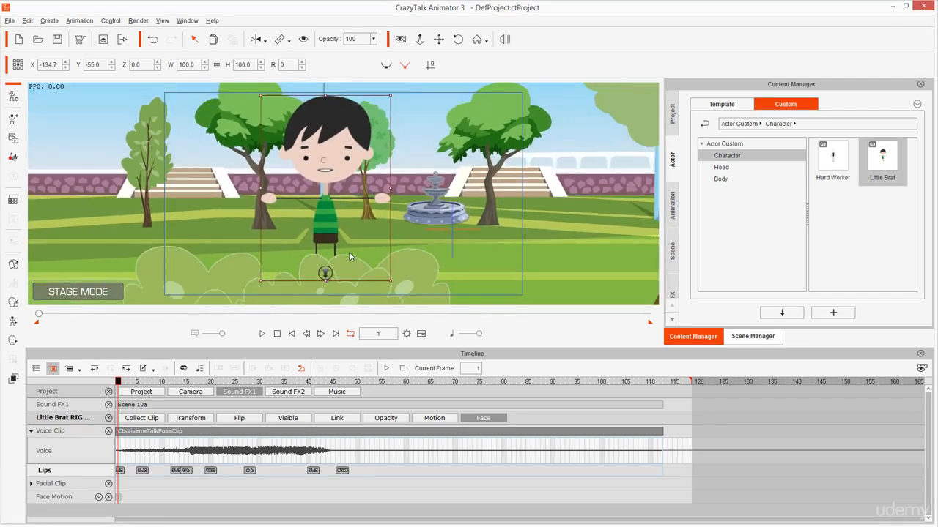
{"action": "scroll", "coordinate": [352, 207], "scroll_direction": "down", "scroll_amount": 4}
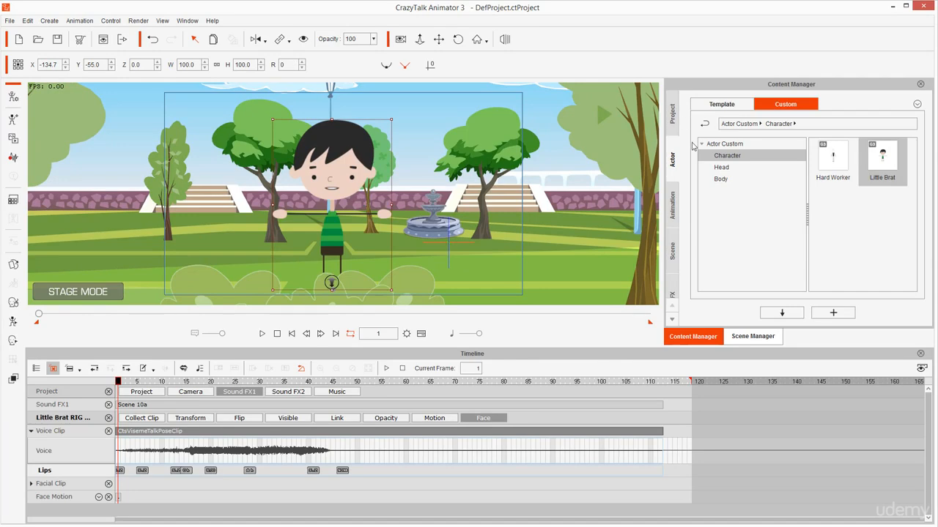
{"action": "left_click_drag", "start_coordinate": [624, 350], "coordinate": [626, 378]}
{"action": "left_click", "coordinate": [673, 208]}
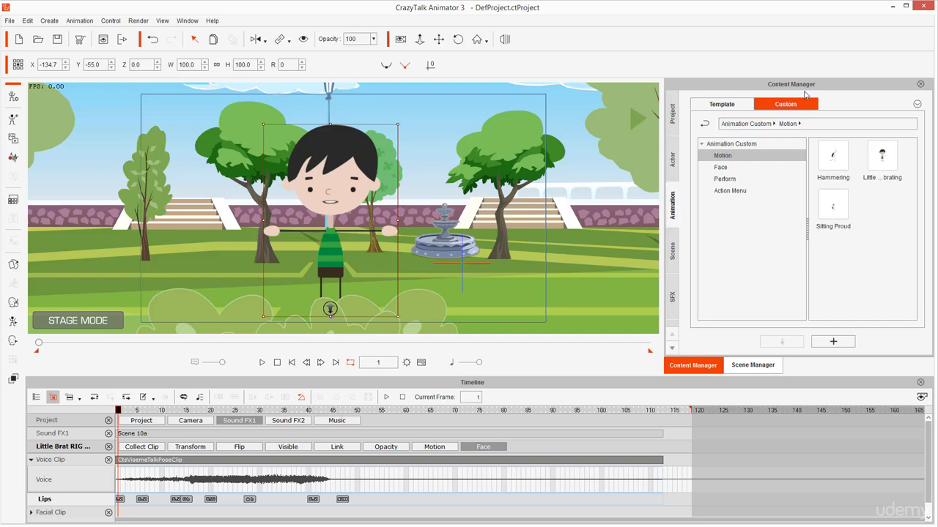
{"action": "left_click", "coordinate": [881, 165]}
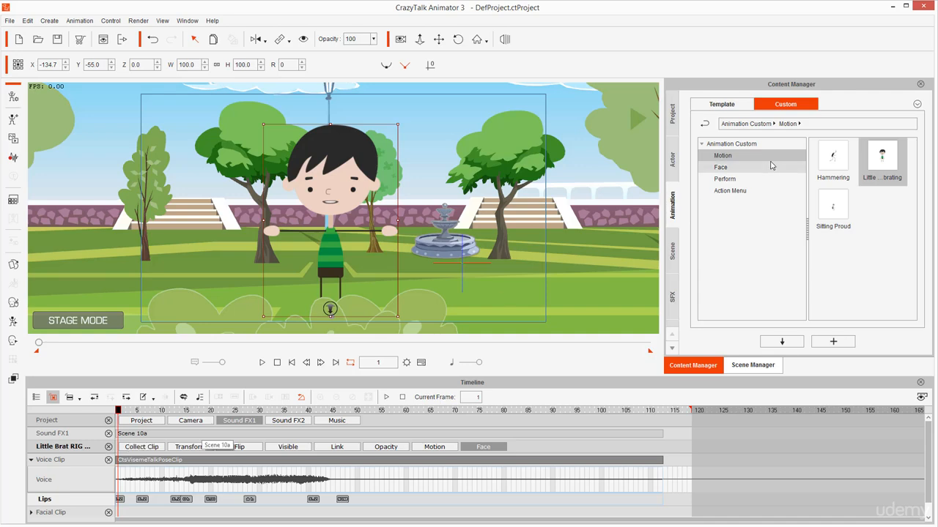
{"action": "double_click", "coordinate": [883, 166]}
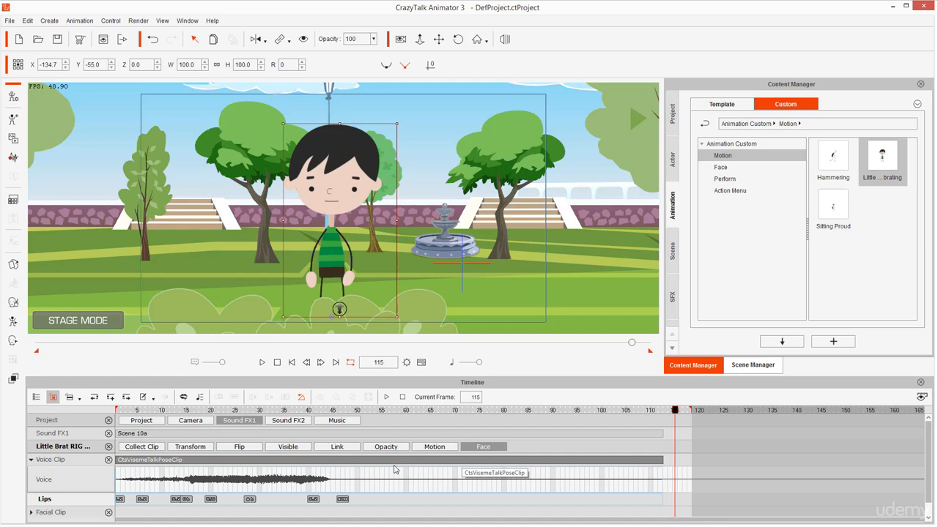
Examine Little Brat's bone hierarchy in the 2D Motion Key Editor, close it and return to frame 1
{"action": "left_click", "coordinate": [12, 323]}
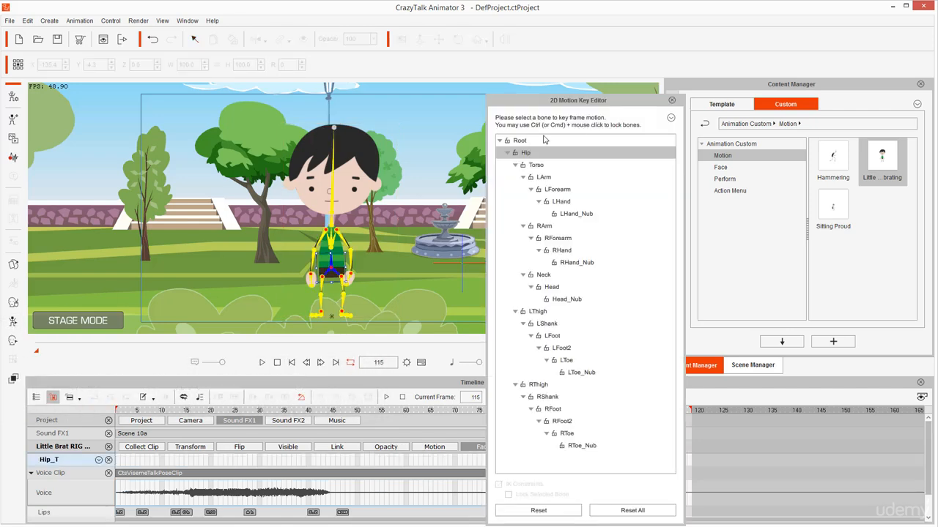
{"action": "left_click_drag", "start_coordinate": [602, 103], "coordinate": [604, 43]}
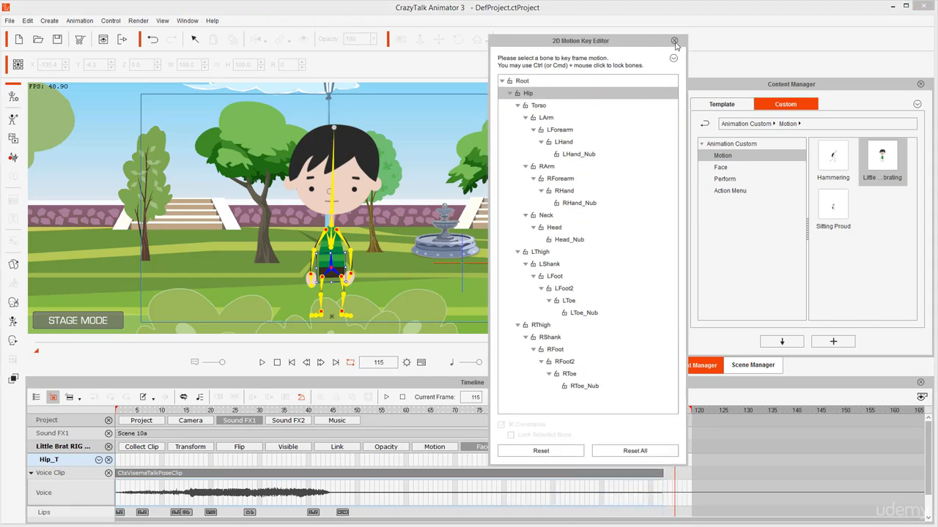
{"action": "left_click", "coordinate": [674, 41]}
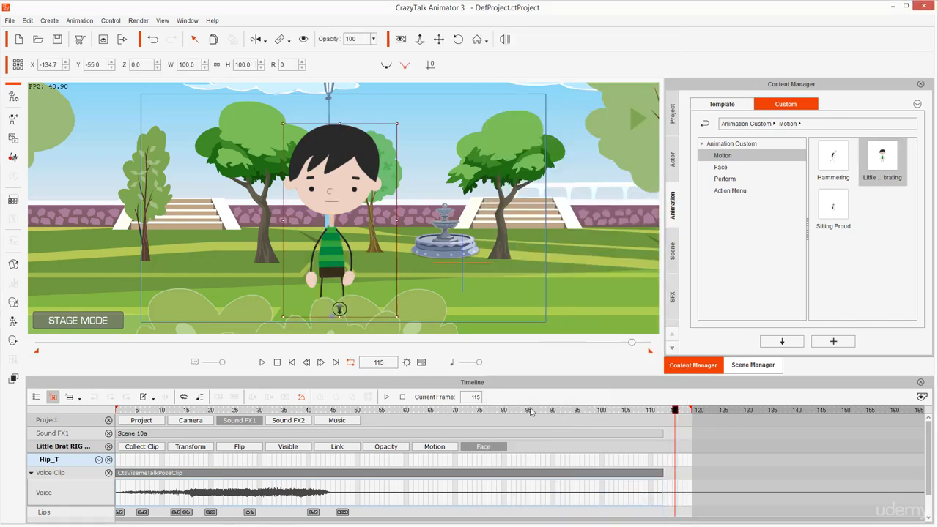
{"action": "left_click_drag", "start_coordinate": [563, 412], "coordinate": [86, 432]}
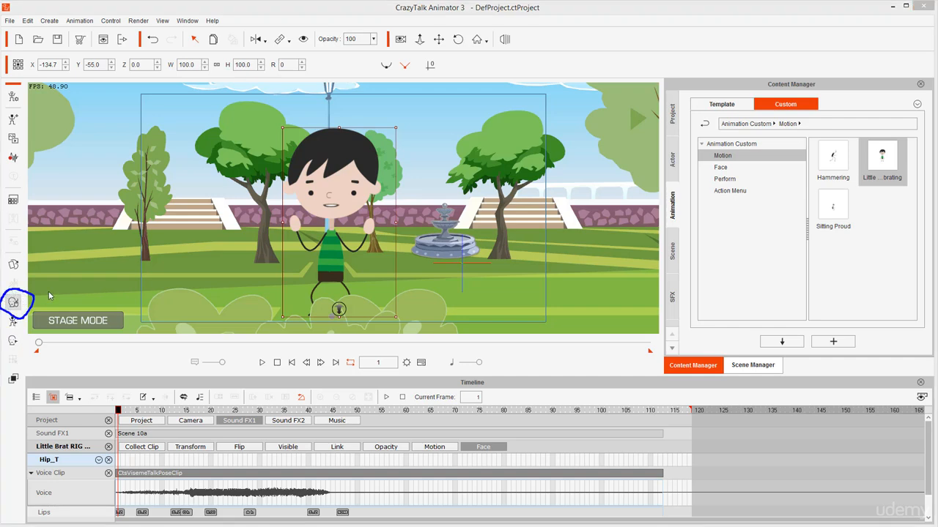
Open the Face Puppet for Little Brat, choose the fifth Full Face Control and preview the facial motion
{"action": "left_click", "coordinate": [13, 303]}
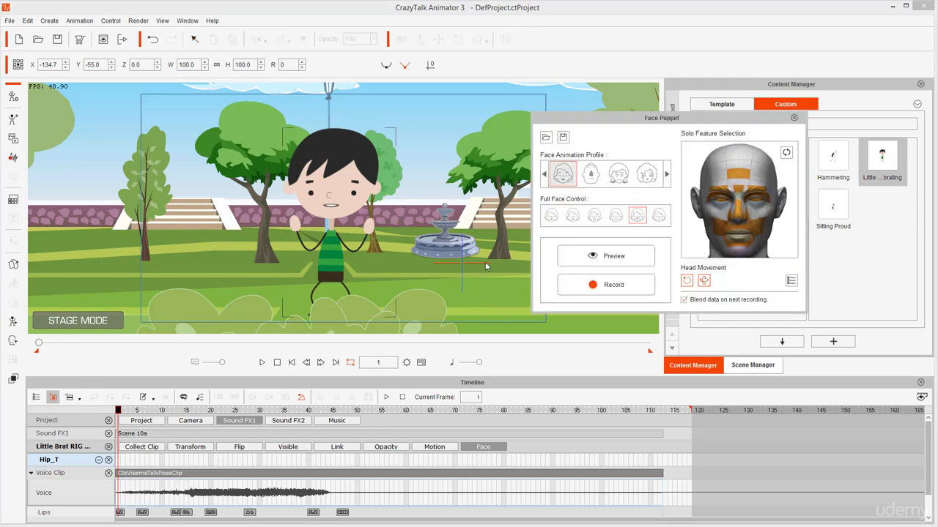
{"action": "left_click", "coordinate": [574, 218]}
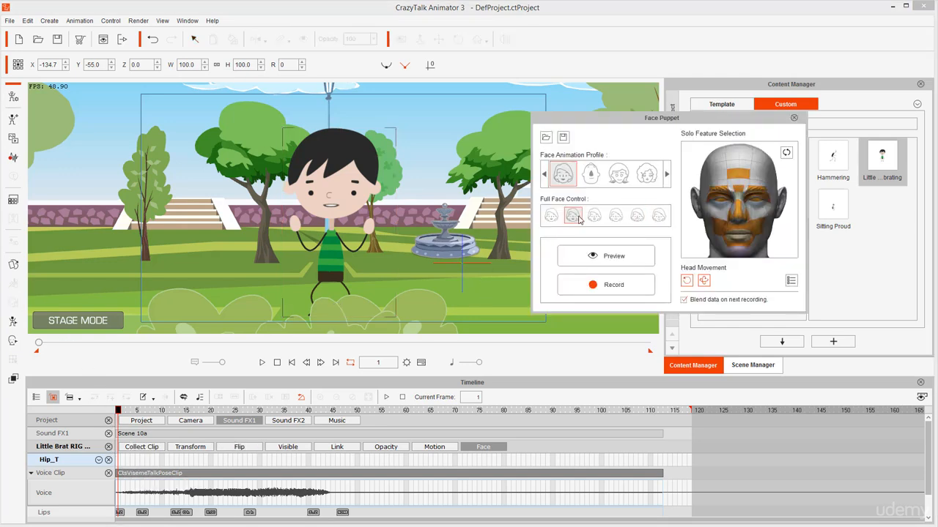
{"action": "left_click", "coordinate": [636, 216]}
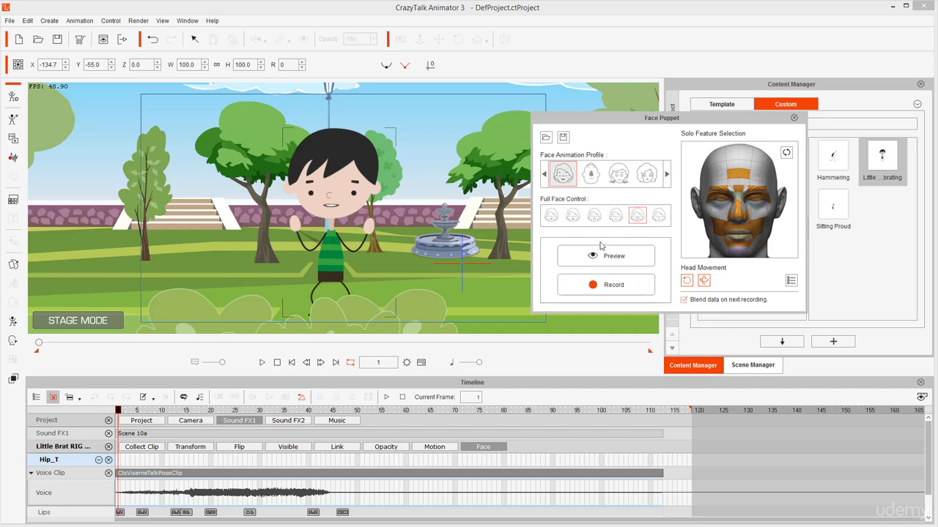
{"action": "left_click", "coordinate": [627, 262]}
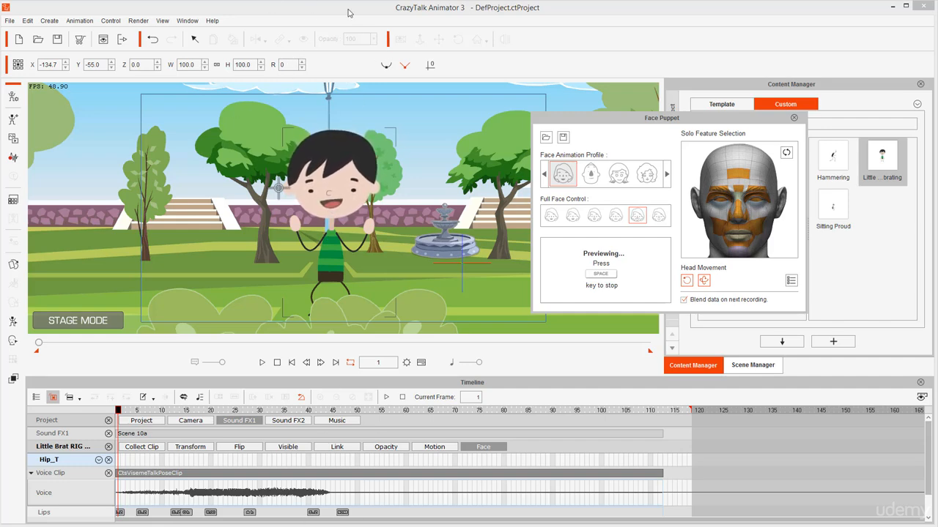
{"action": "key", "text": "space"}
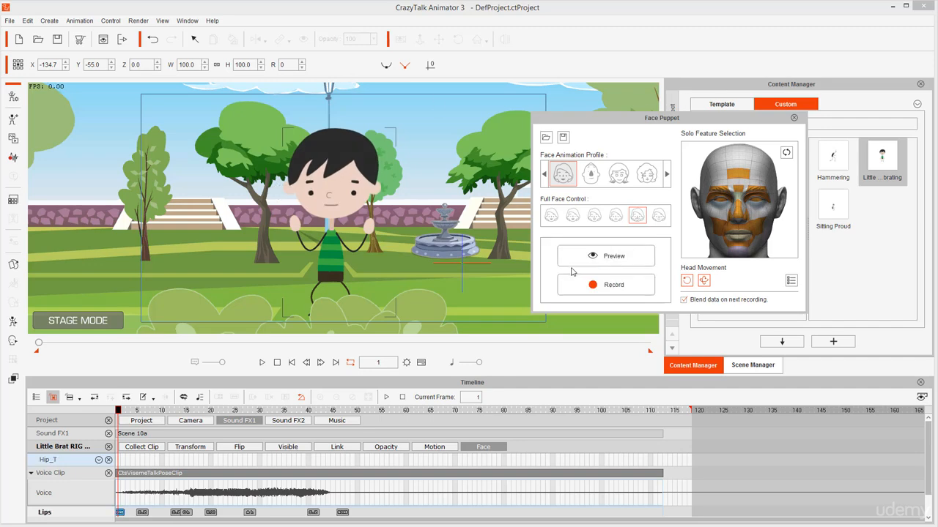
Record the Face Puppet facial performance from frame 1 to the end of the timeline and close the Face Puppet
{"action": "left_click", "coordinate": [585, 284]}
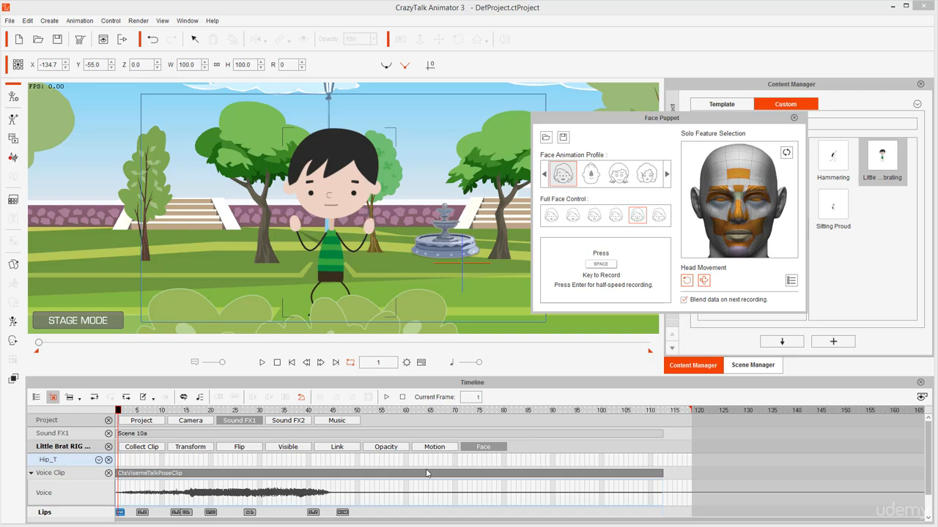
{"action": "key", "text": "space"}
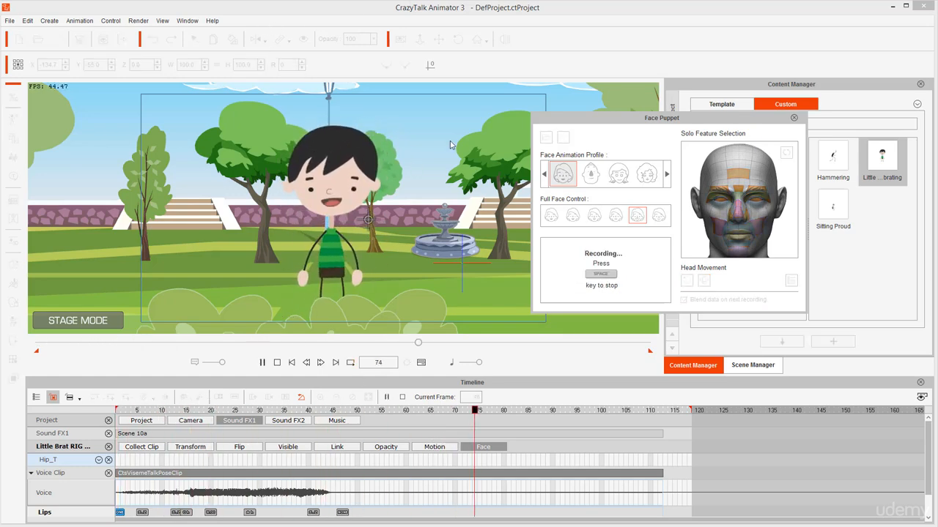
{"action": "key", "text": "space"}
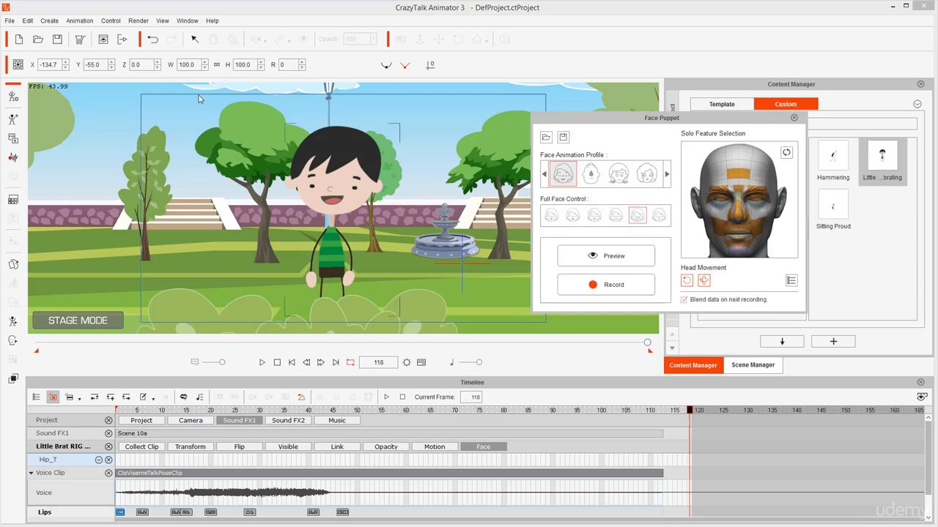
{"action": "left_click", "coordinate": [795, 119]}
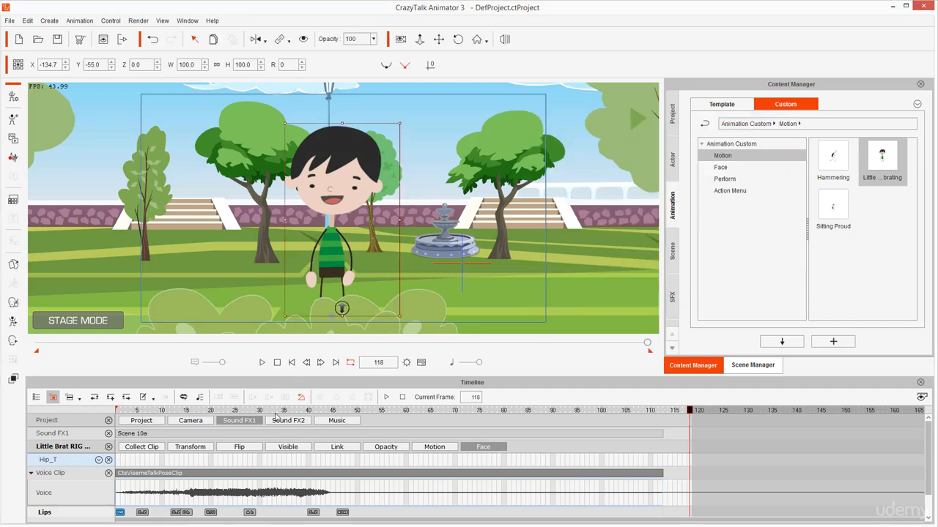
Play the animation from frame 1 to review the recorded facial expressions together with the body motion
{"action": "left_click", "coordinate": [291, 362]}
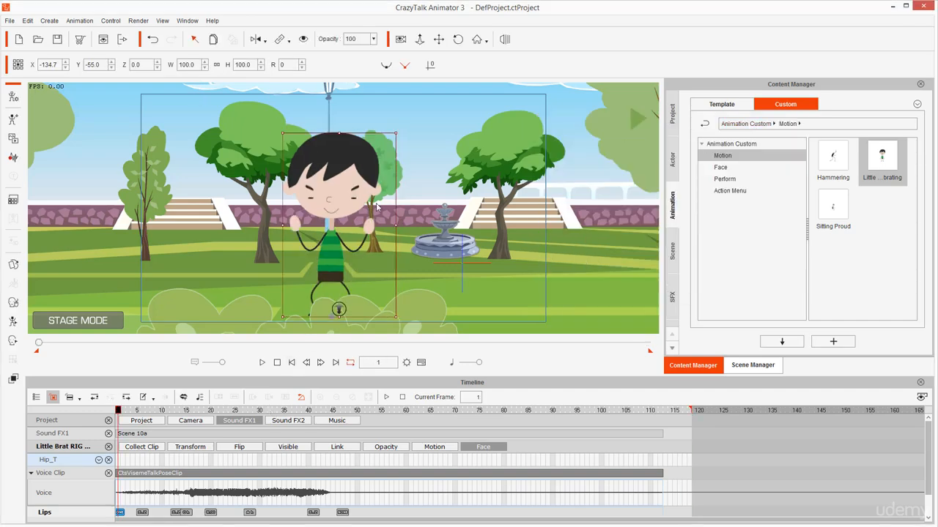
{"action": "key", "text": "space"}
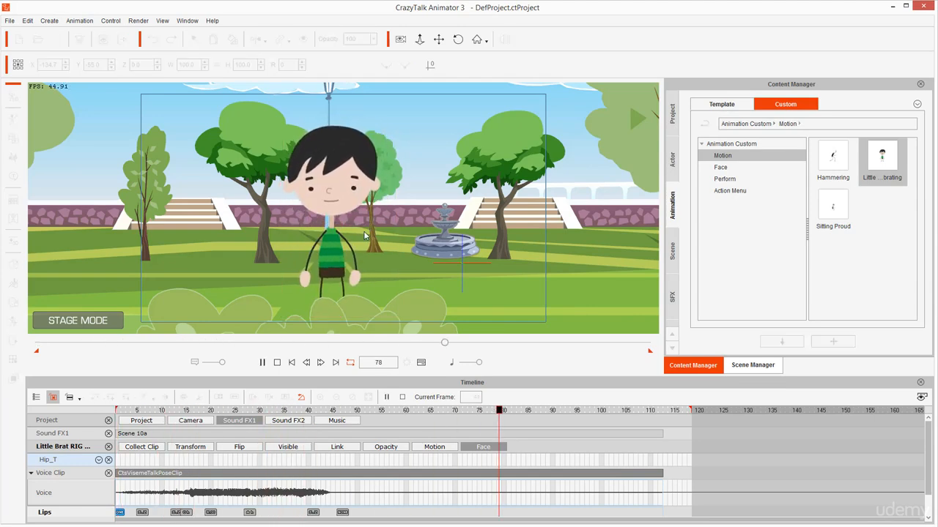
{"action": "left_click", "coordinate": [292, 363]}
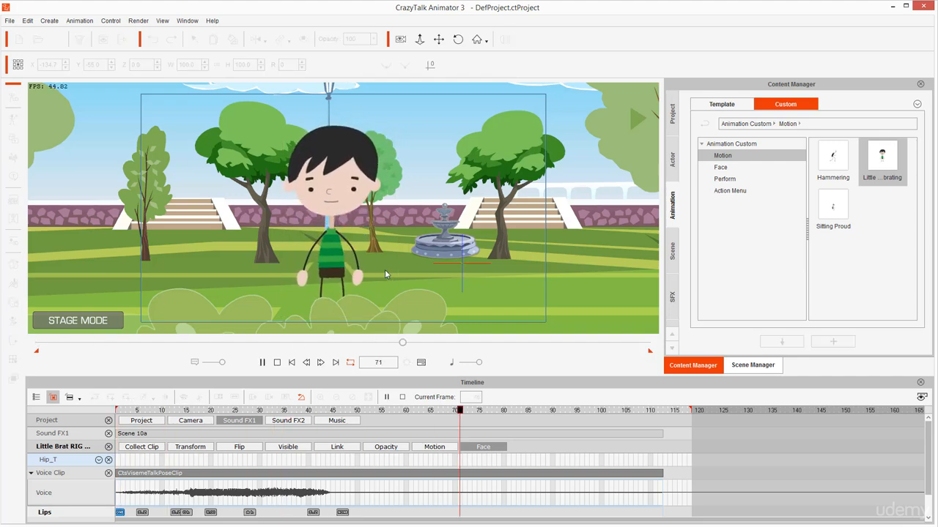
{"action": "key", "text": "space"}
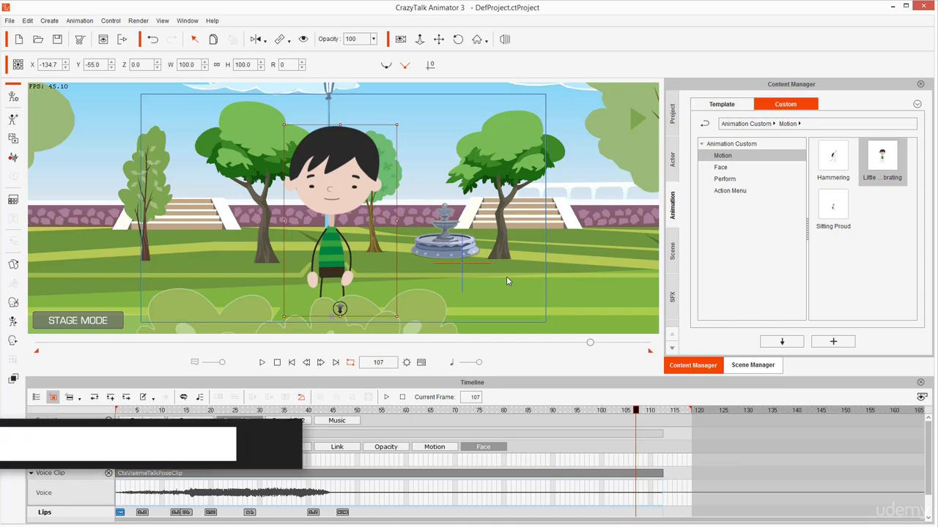
Return to frame 1, hide Little Brat's tracks and the Sound FX1 track, and show the project's Camera track
{"action": "left_click", "coordinate": [291, 363]}
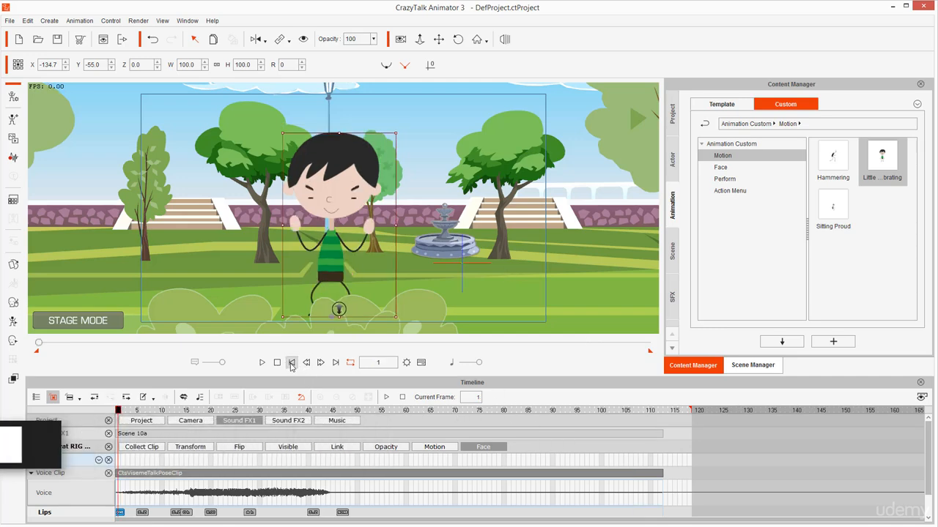
{"action": "left_click", "coordinate": [108, 448]}
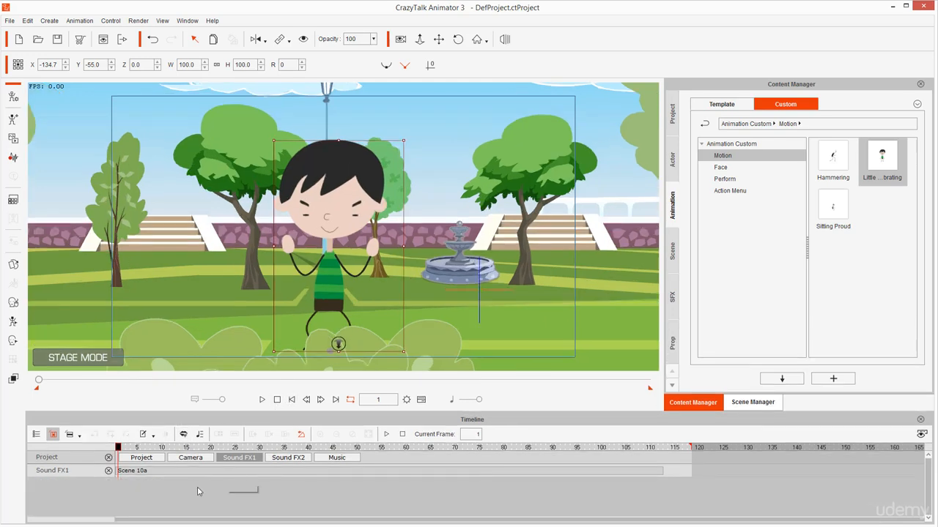
{"action": "left_click", "coordinate": [240, 458]}
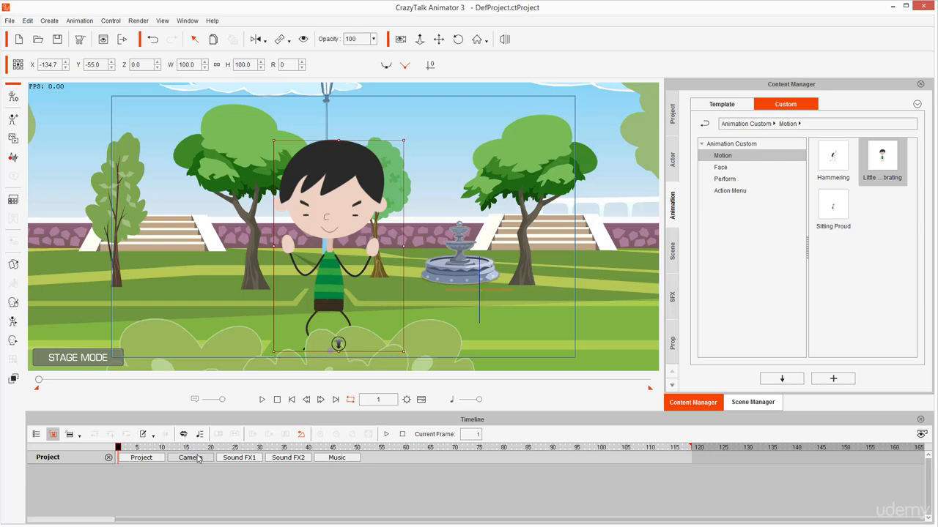
{"action": "left_click", "coordinate": [192, 458]}
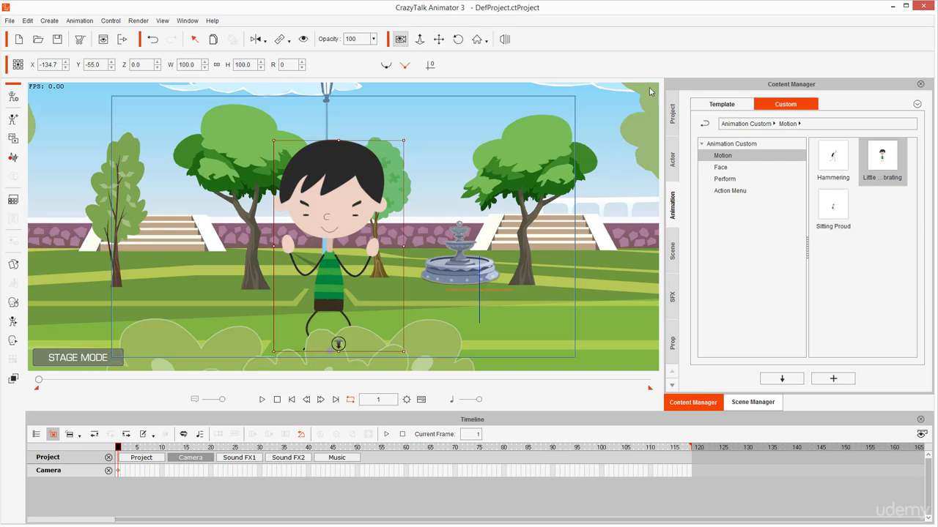
Turn on camera recording and set the frame 1 camera view to a wide shot of Little Brat between the two large trees
{"action": "mouse_move", "coordinate": [649, 89]}
{"action": "left_mouse_down"}
{"action": "mouse_move", "coordinate": [583, 105]}
{"action": "mouse_move", "coordinate": [587, 144]}
{"action": "mouse_move", "coordinate": [672, 120]}
{"action": "mouse_move", "coordinate": [612, 78]}
{"action": "mouse_move", "coordinate": [560, 111]}
{"action": "mouse_move", "coordinate": [578, 140]}
{"action": "left_mouse_up"}
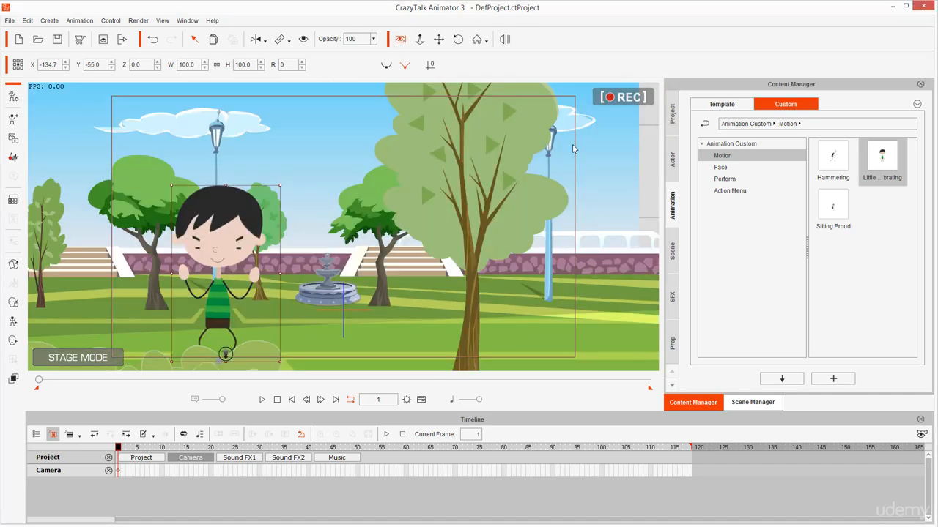
{"action": "left_click_drag", "start_coordinate": [323, 243], "coordinate": [500, 225]}
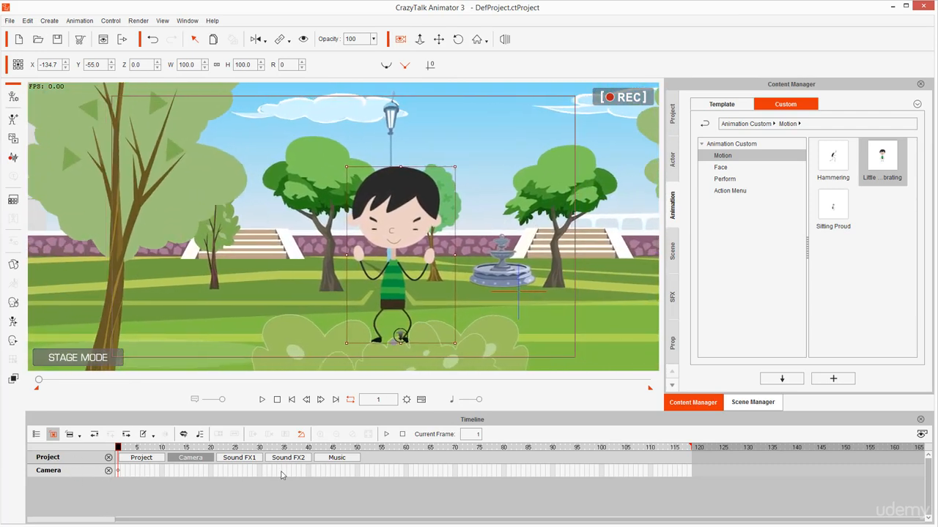
{"action": "mouse_move", "coordinate": [211, 460]}
{"action": "left_mouse_down"}
{"action": "mouse_move", "coordinate": [28, 474]}
{"action": "mouse_move", "coordinate": [142, 485]}
{"action": "mouse_move", "coordinate": [227, 480]}
{"action": "left_mouse_up"}
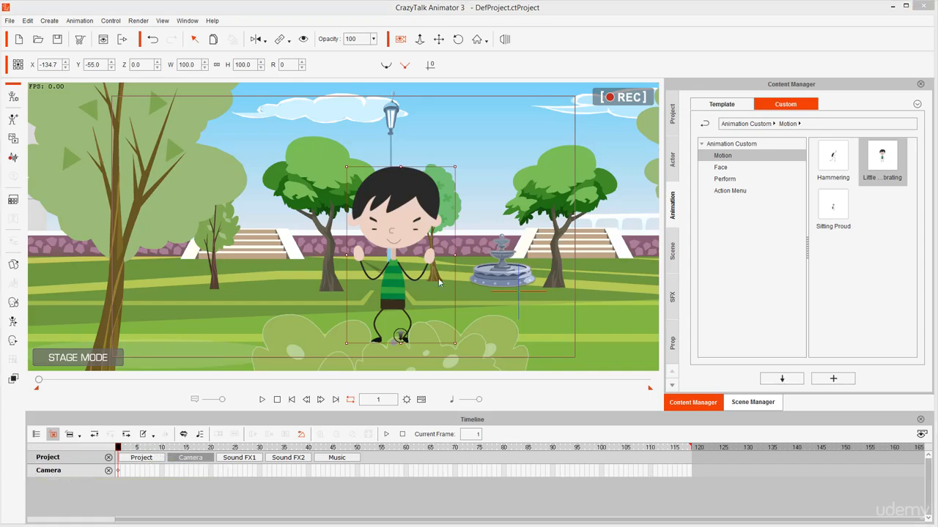
{"action": "left_click_drag", "start_coordinate": [406, 249], "coordinate": [421, 330]}
{"action": "left_click_drag", "start_coordinate": [421, 280], "coordinate": [394, 246]}
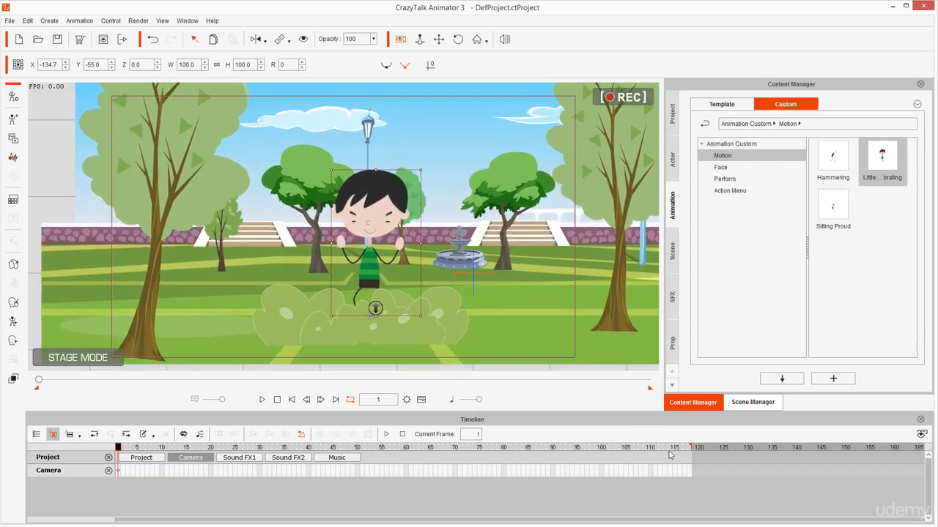
At frame 118, zoom the camera in and reframe it for a closer end view of Little Brat
{"action": "left_click", "coordinate": [689, 448]}
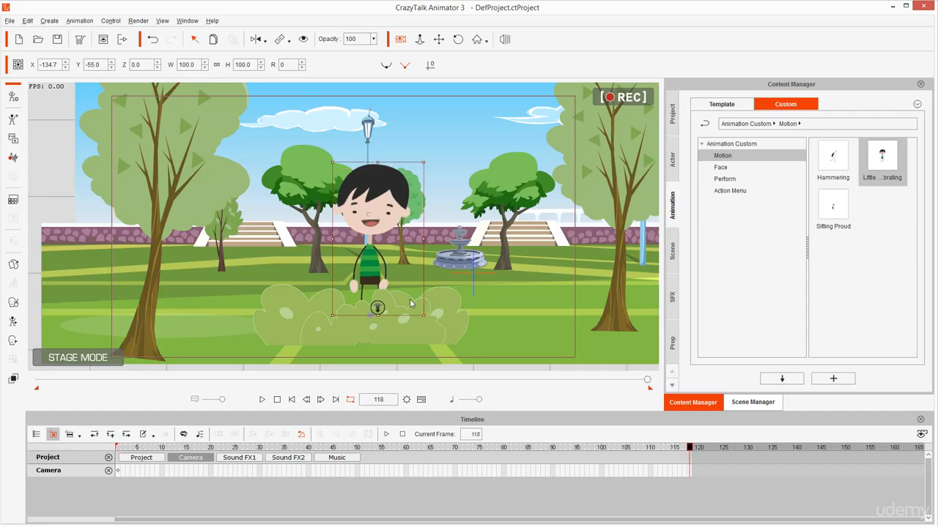
{"action": "scroll", "coordinate": [409, 300], "scroll_direction": "up", "scroll_amount": 3}
{"action": "scroll", "coordinate": [403, 265], "scroll_direction": "up", "scroll_amount": 2}
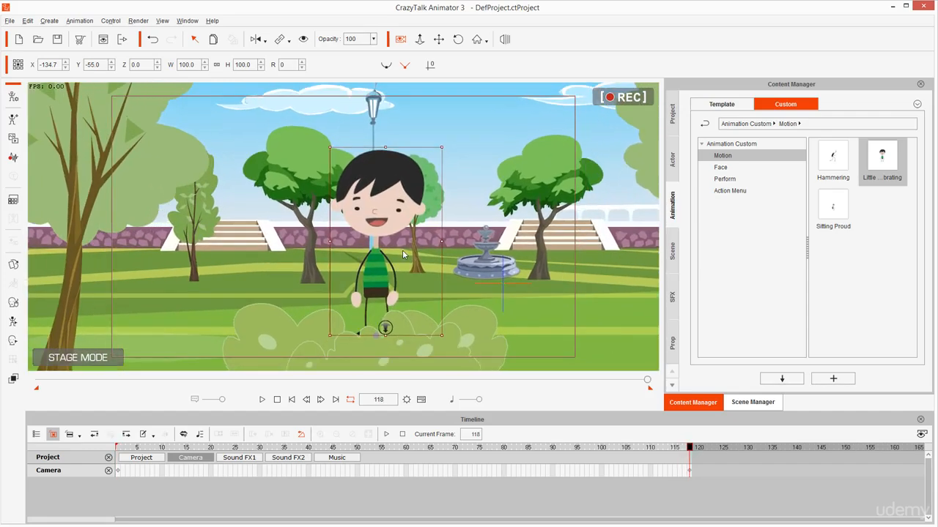
{"action": "scroll", "coordinate": [402, 254], "scroll_direction": "up", "scroll_amount": 3}
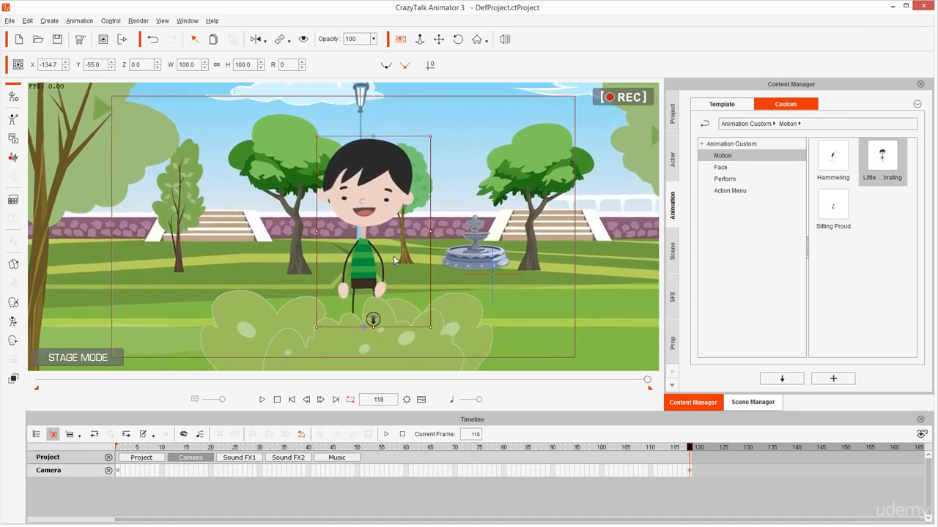
{"action": "left_click_drag", "start_coordinate": [394, 258], "coordinate": [389, 248]}
Play the animation from frame 1 to review the camera zoom and stop partway through
{"action": "key", "text": "space"}
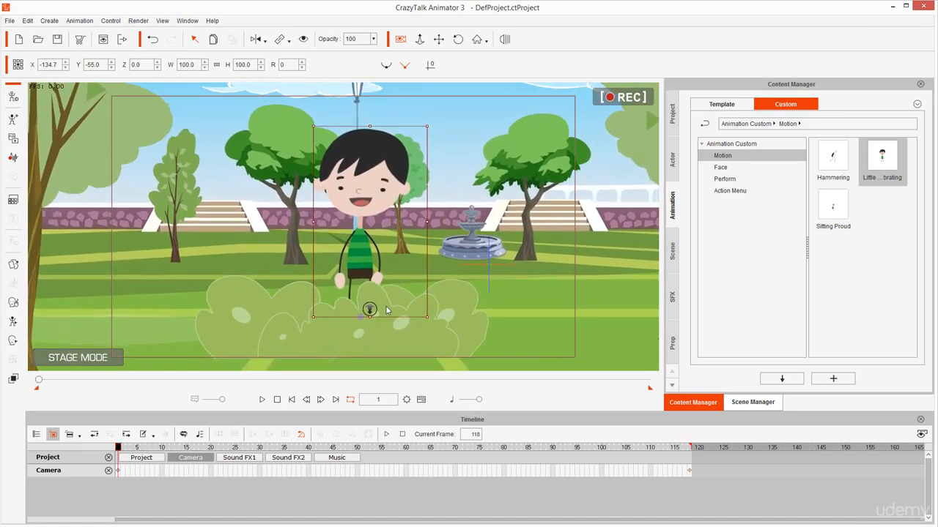
{"action": "key", "text": "space"}
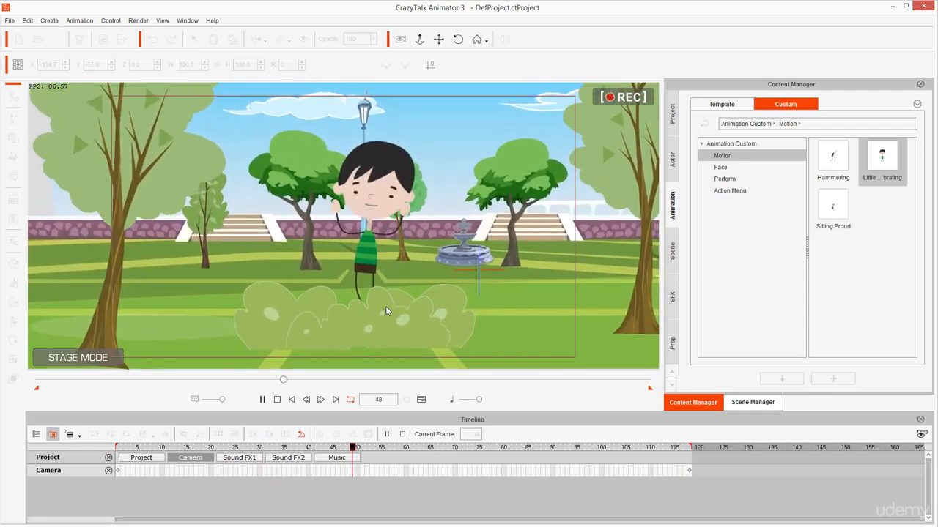
{"action": "left_click", "coordinate": [386, 307]}
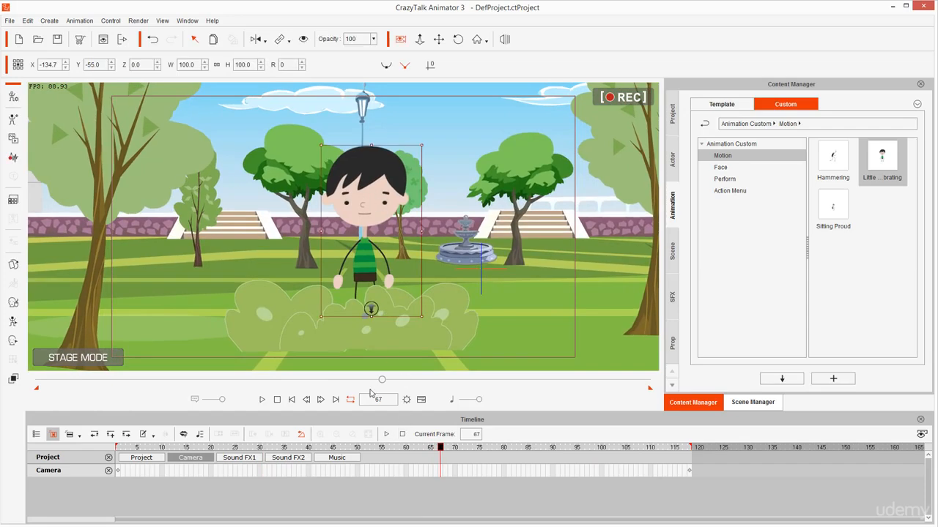
{"action": "mouse_move", "coordinate": [365, 212]}
{"action": "left_mouse_down"}
{"action": "mouse_move", "coordinate": [375, 220]}
{"action": "mouse_move", "coordinate": [354, 214]}
{"action": "mouse_move", "coordinate": [377, 224]}
{"action": "mouse_move", "coordinate": [359, 211]}
{"action": "left_mouse_up"}
{"action": "key", "text": "Escape"}
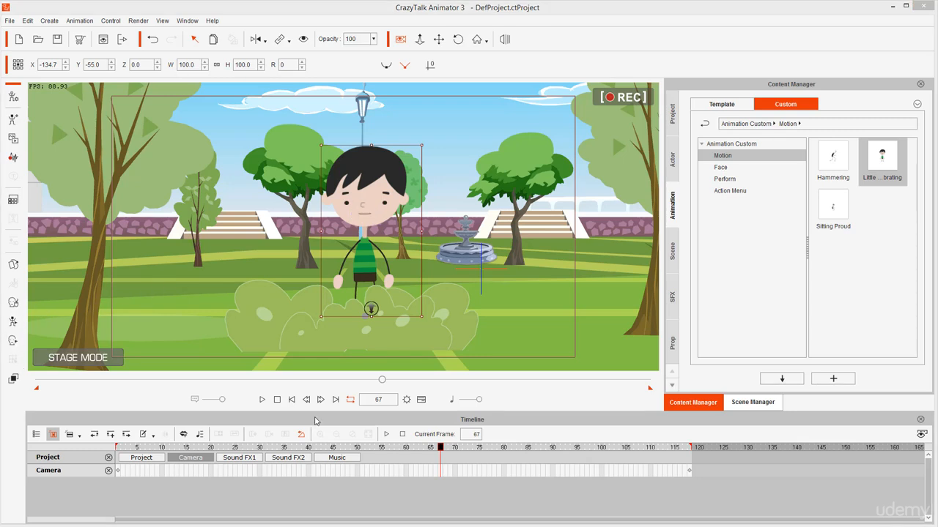
Show Little Brat's Face tracks in place of the Motion tracks and expand the Voice Clip track to its voice and lips rows
{"action": "left_click", "coordinate": [369, 182]}
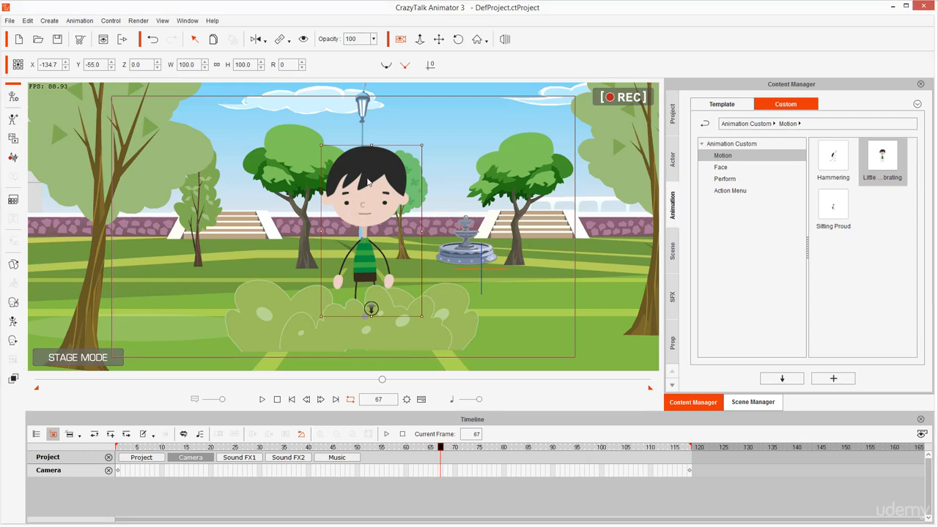
{"action": "left_click", "coordinate": [449, 485]}
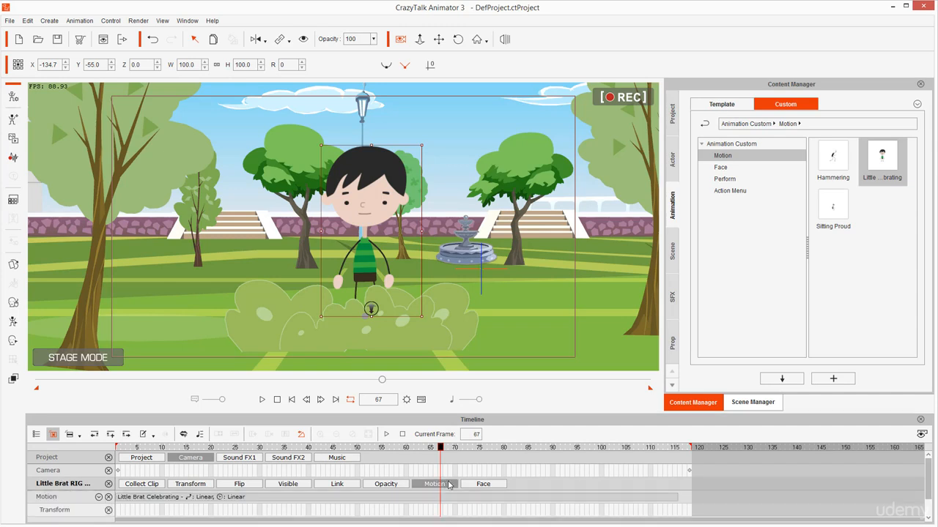
{"action": "left_click", "coordinate": [450, 485]}
{"action": "left_click", "coordinate": [480, 485]}
{"action": "scroll", "coordinate": [220, 491], "scroll_direction": "down", "scroll_amount": 1}
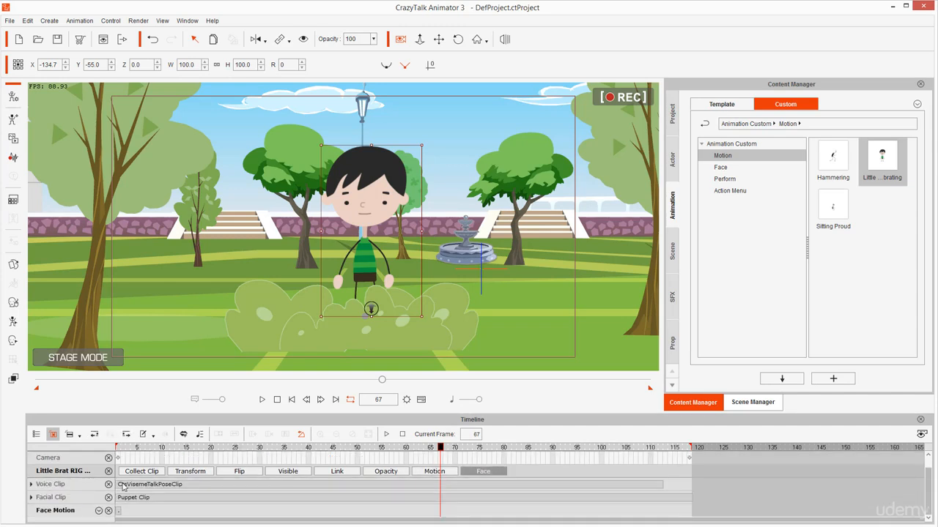
{"action": "left_click", "coordinate": [32, 484]}
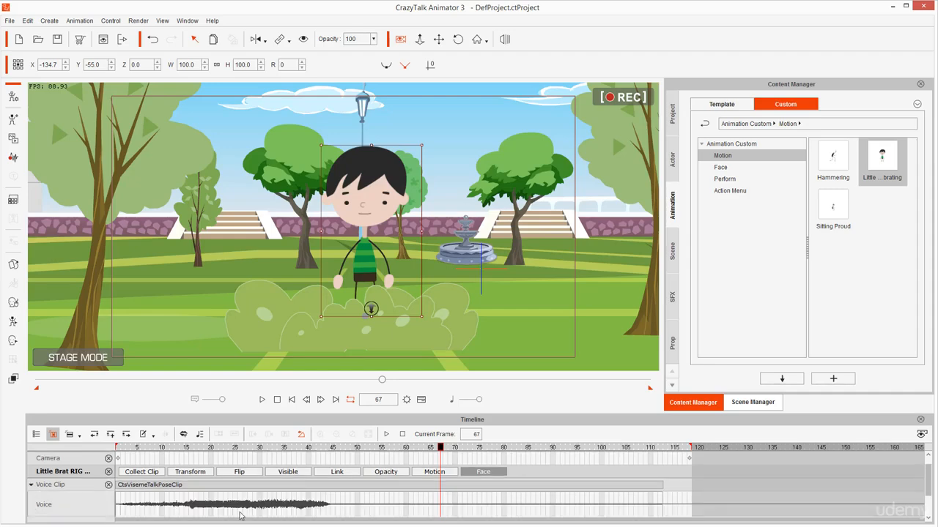
{"action": "scroll", "coordinate": [329, 513], "scroll_direction": "down", "scroll_amount": 3}
Open the Lips Editor for the lip key at frame 47 and examine the key at frame 41 and the facial Puppet Clip
{"action": "left_click", "coordinate": [342, 484]}
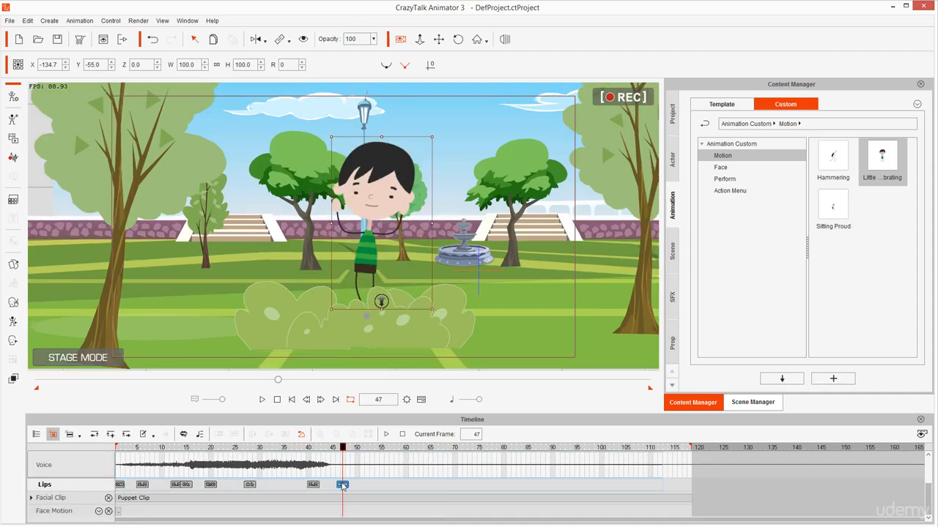
{"action": "double_click", "coordinate": [342, 485]}
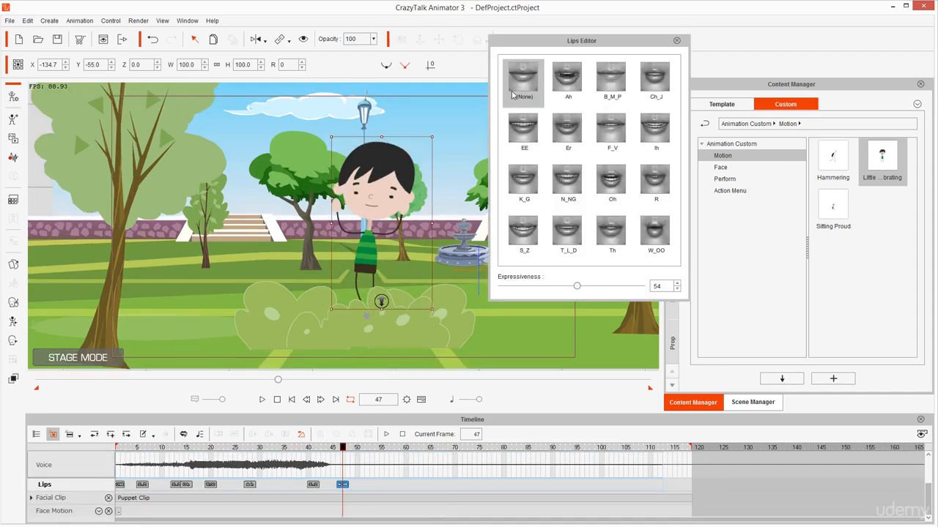
{"action": "left_click", "coordinate": [314, 485]}
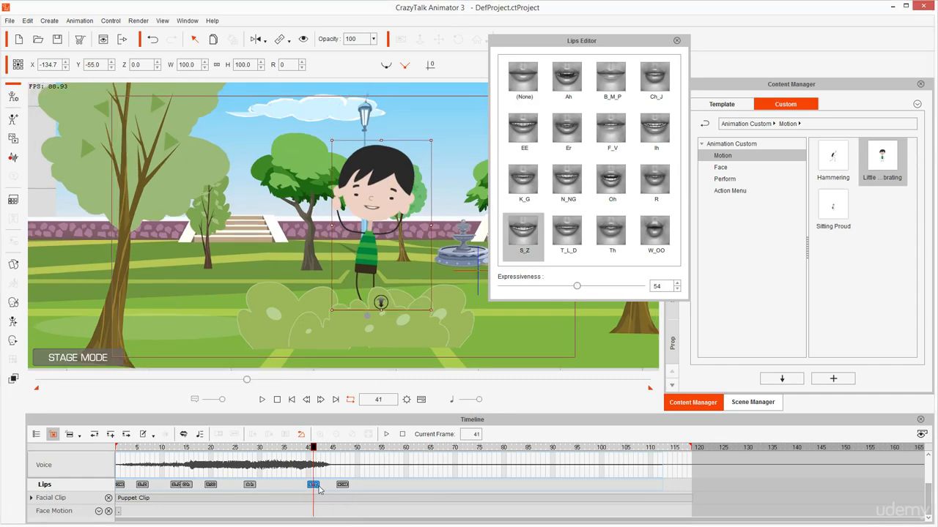
{"action": "left_click_drag", "start_coordinate": [324, 450], "coordinate": [331, 484]}
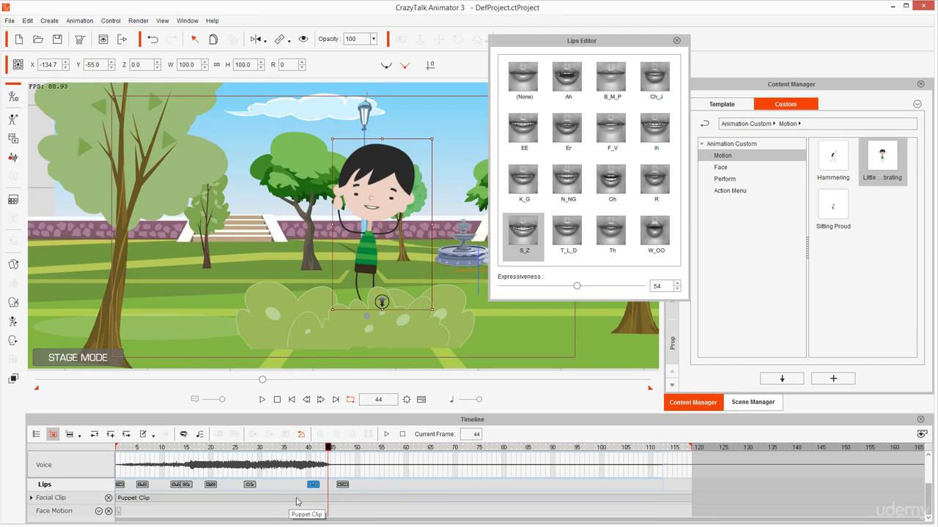
{"action": "left_click", "coordinate": [298, 500]}
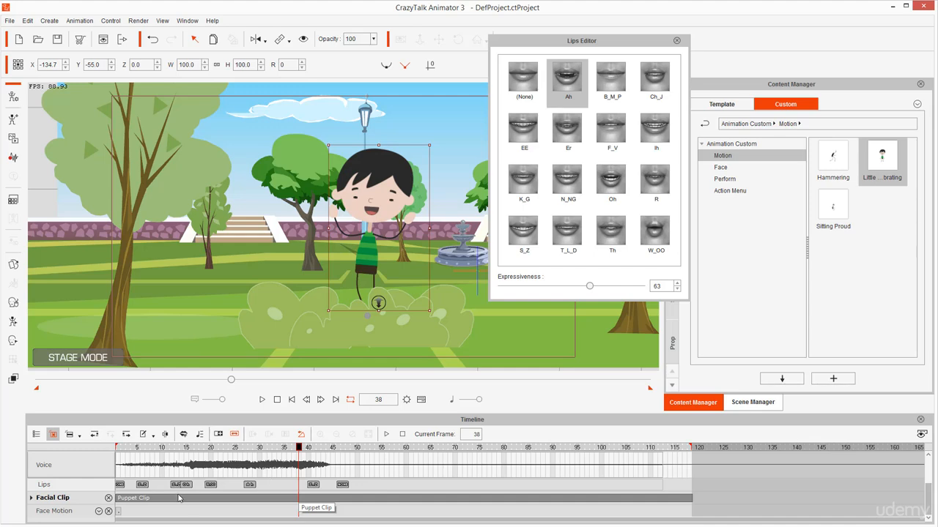
{"action": "mouse_move", "coordinate": [158, 489]}
{"action": "left_mouse_down"}
{"action": "mouse_move", "coordinate": [103, 480]}
{"action": "mouse_move", "coordinate": [107, 500]}
{"action": "mouse_move", "coordinate": [167, 501]}
{"action": "left_mouse_up"}
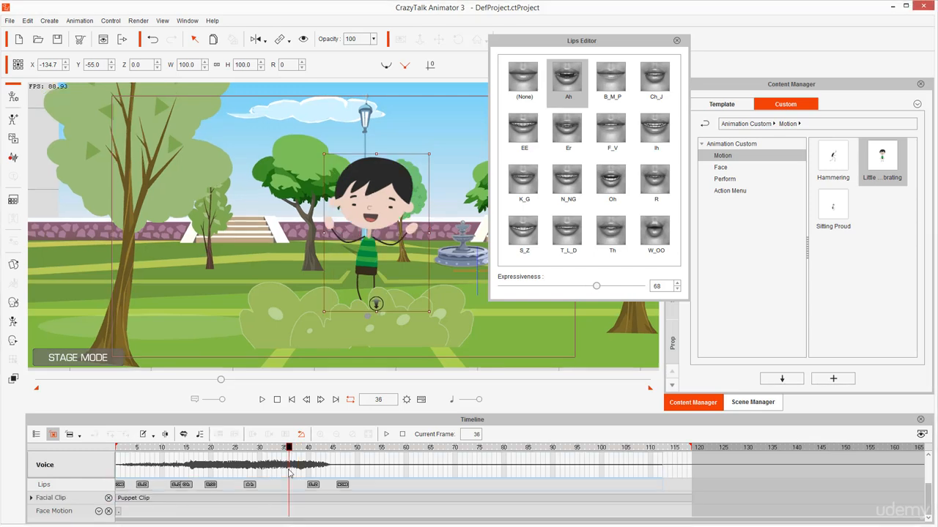
Split Little Brat's voice clip at frame 49 and delete the silent second part
{"action": "scroll", "coordinate": [284, 477], "scroll_direction": "up", "scroll_amount": 2}
{"action": "mouse_move", "coordinate": [192, 465]}
{"action": "left_mouse_down"}
{"action": "mouse_move", "coordinate": [116, 462]}
{"action": "mouse_move", "coordinate": [134, 474]}
{"action": "mouse_move", "coordinate": [174, 458]}
{"action": "left_mouse_up"}
{"action": "key", "text": "Escape"}
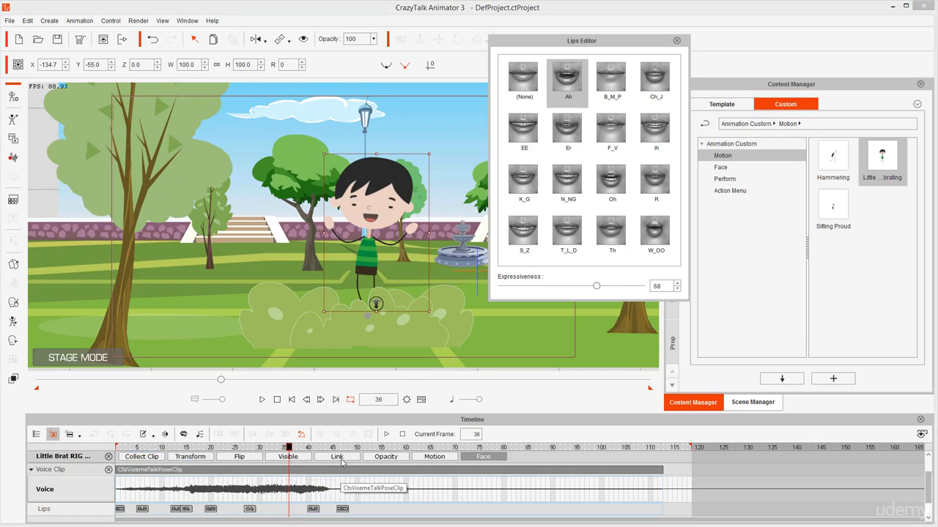
{"action": "left_click_drag", "start_coordinate": [327, 449], "coordinate": [354, 451]}
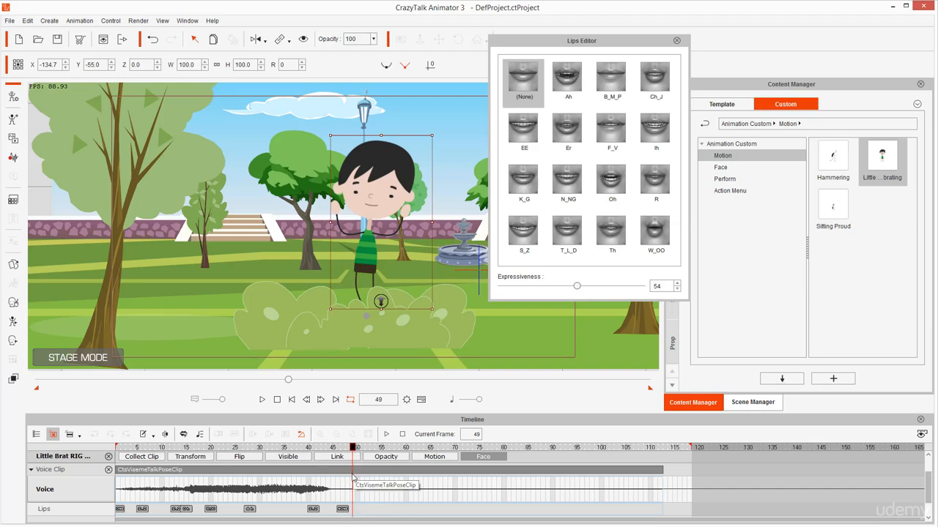
{"action": "key", "text": "ctrl+b"}
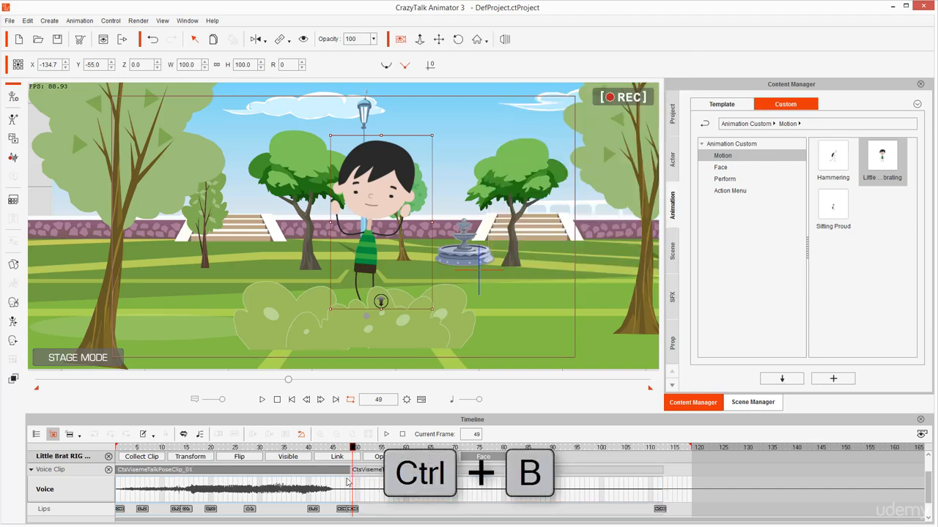
{"action": "left_click", "coordinate": [371, 497]}
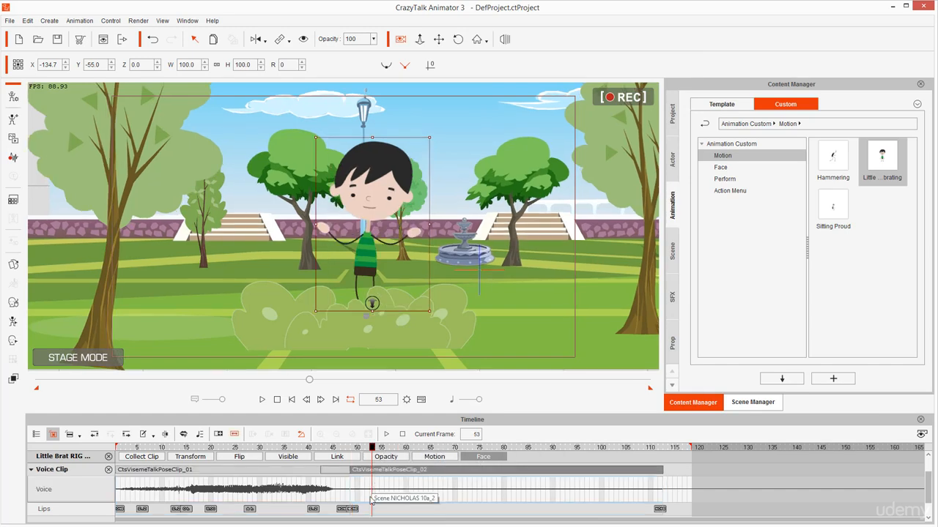
{"action": "key", "text": "Delete"}
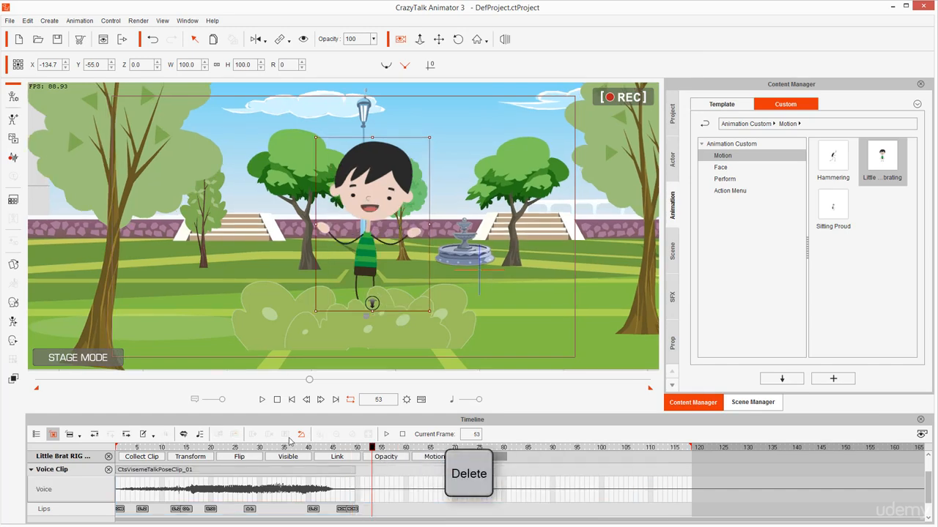
Play the animation past the end of the trimmed voice clip to check the facial performance there
{"action": "key", "text": "space"}
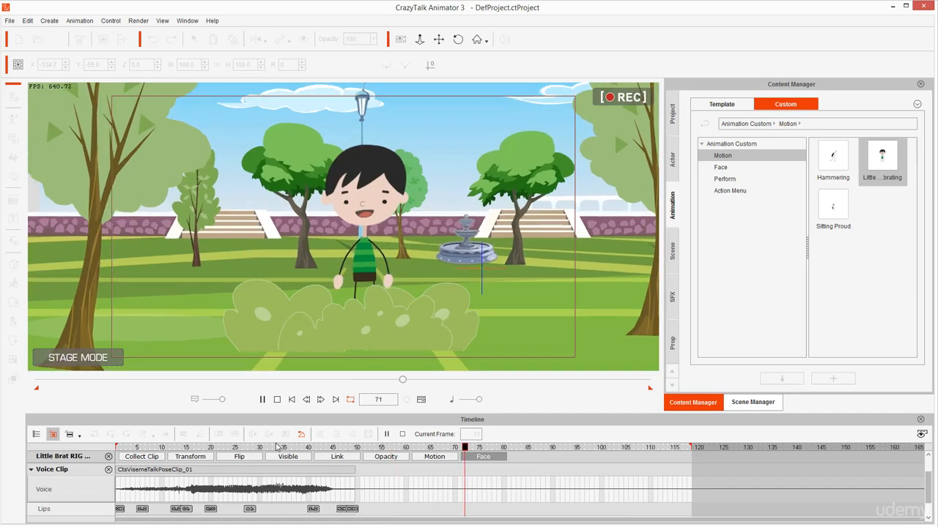
{"action": "key", "text": "space"}
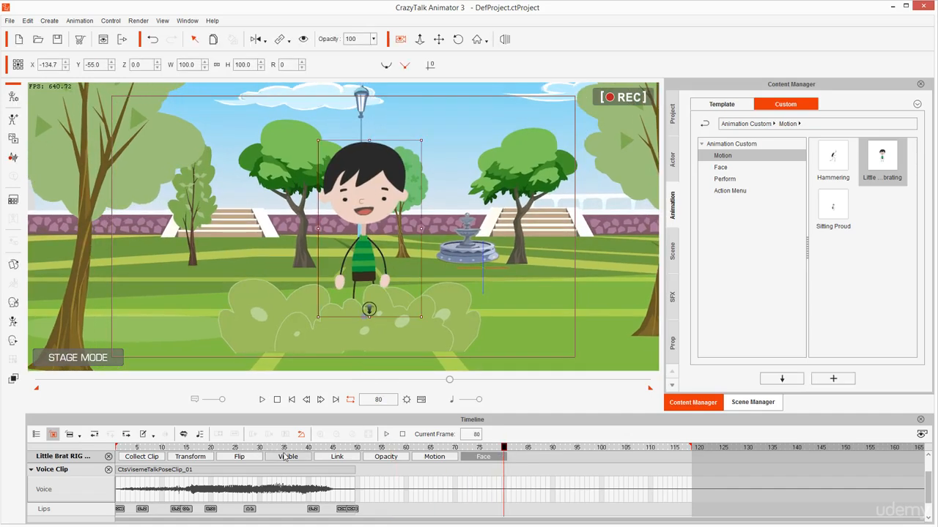
{"action": "left_click", "coordinate": [260, 448]}
{"action": "key", "text": "space"}
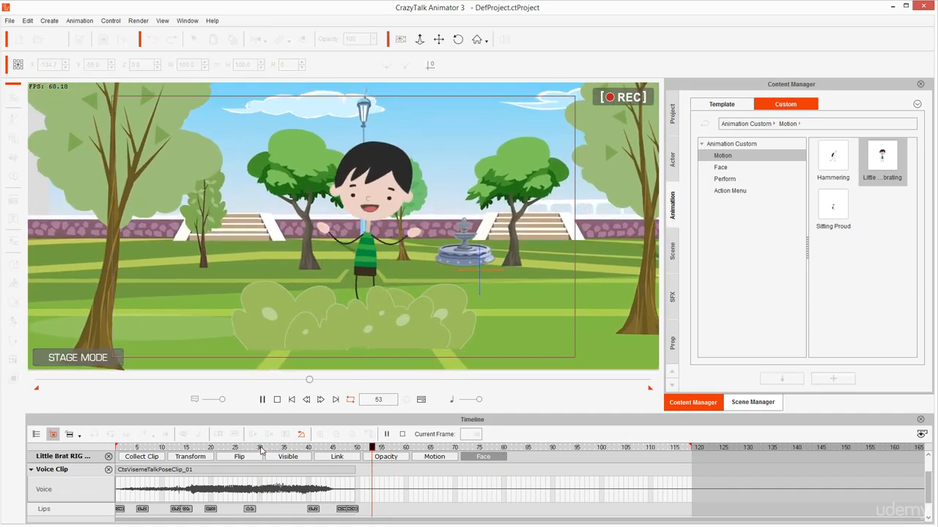
{"action": "key", "text": "space"}
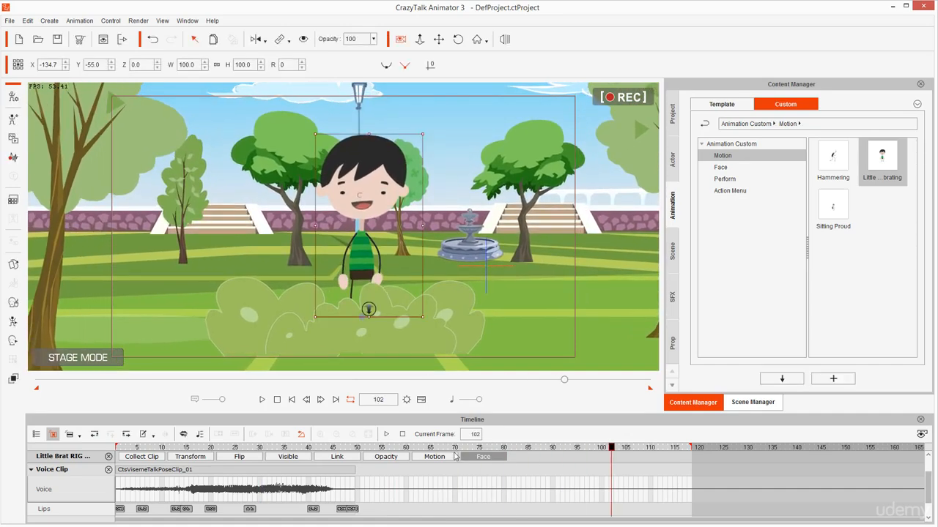
Try splitting the remaining voice clip at frame 34, and undo the split
{"action": "left_click", "coordinate": [303, 448]}
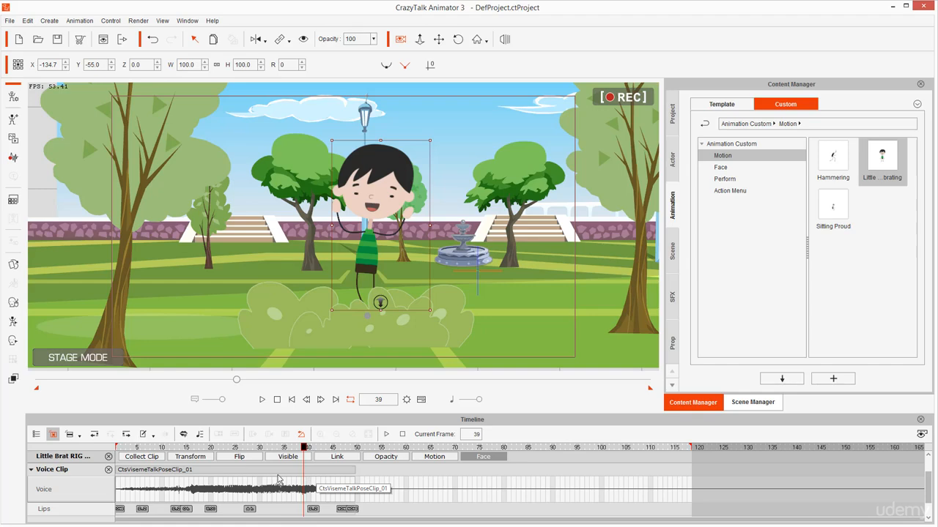
{"action": "left_click", "coordinate": [280, 476]}
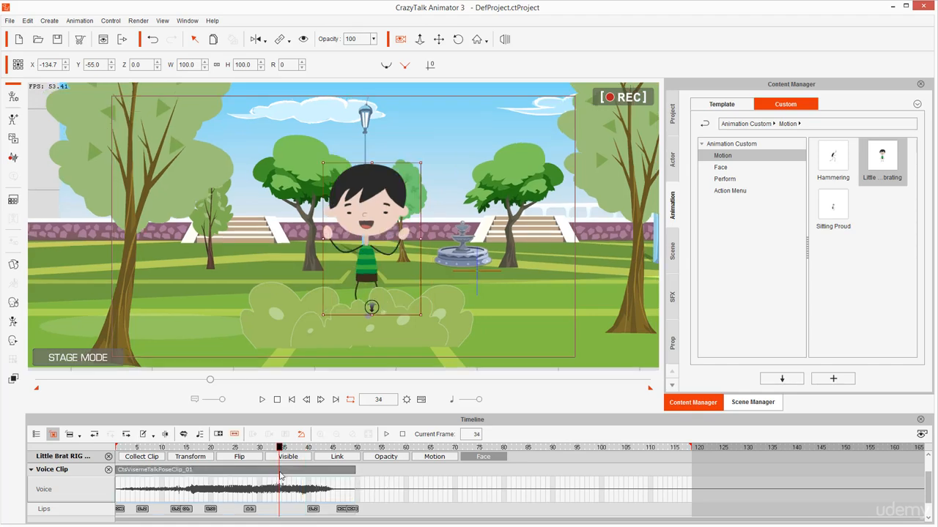
{"action": "key", "text": "ctrl+b"}
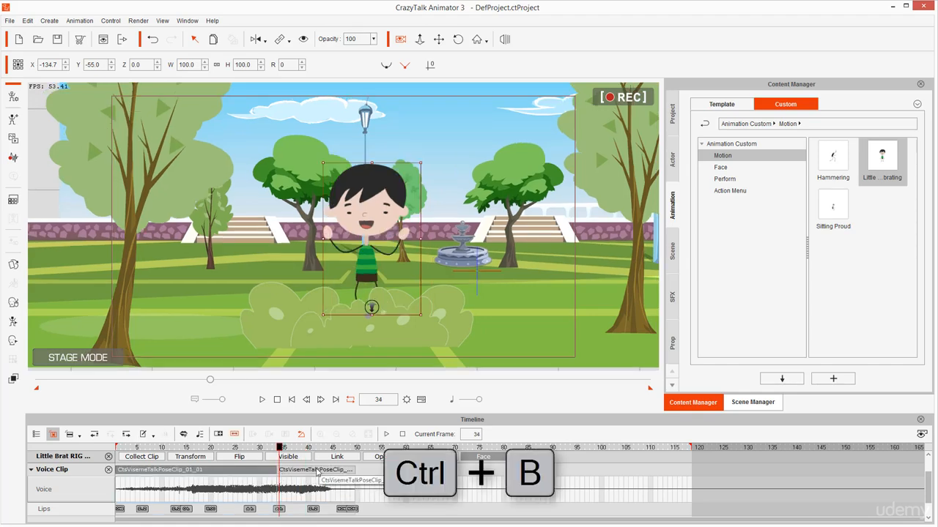
{"action": "left_click", "coordinate": [337, 478]}
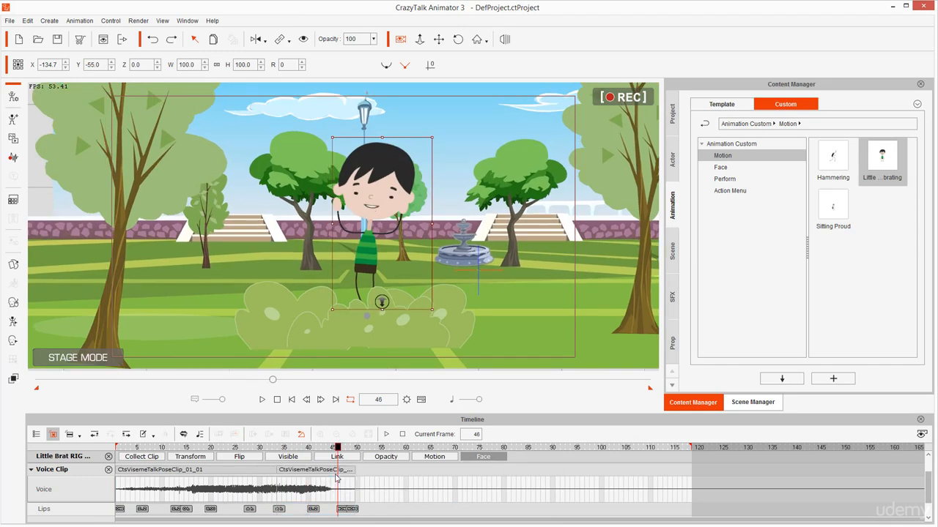
{"action": "key", "text": "ctrl+z"}
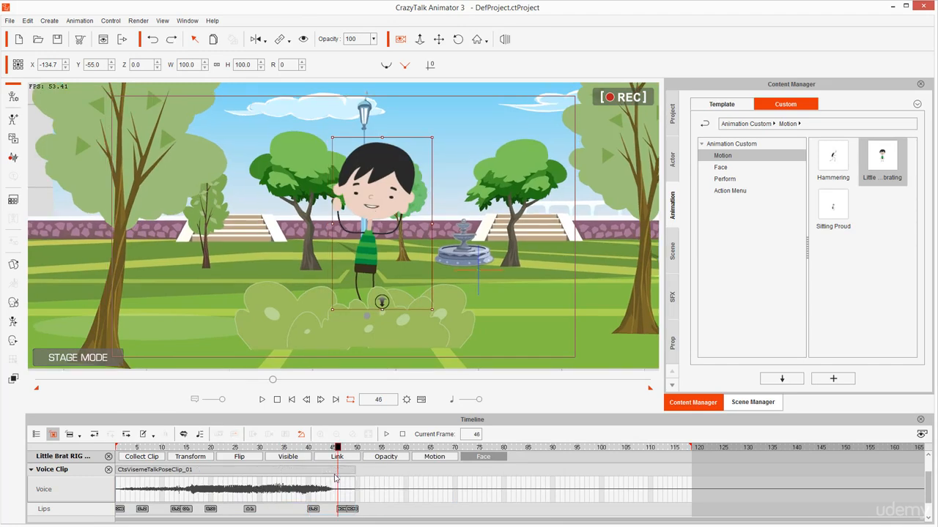
Play the whole animation from frame 1 to review the trimmed voice clip together with the camera move
{"action": "left_click", "coordinate": [292, 399]}
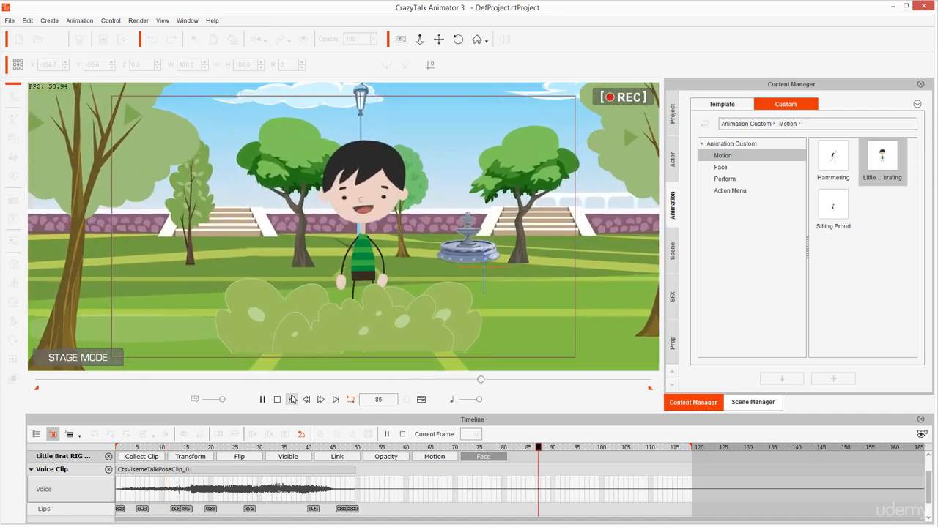
{"action": "key", "text": "space"}
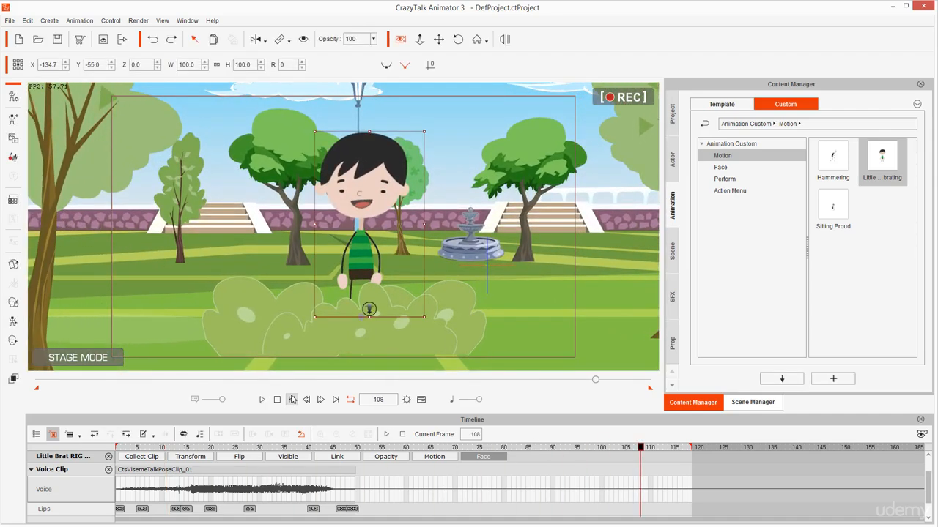